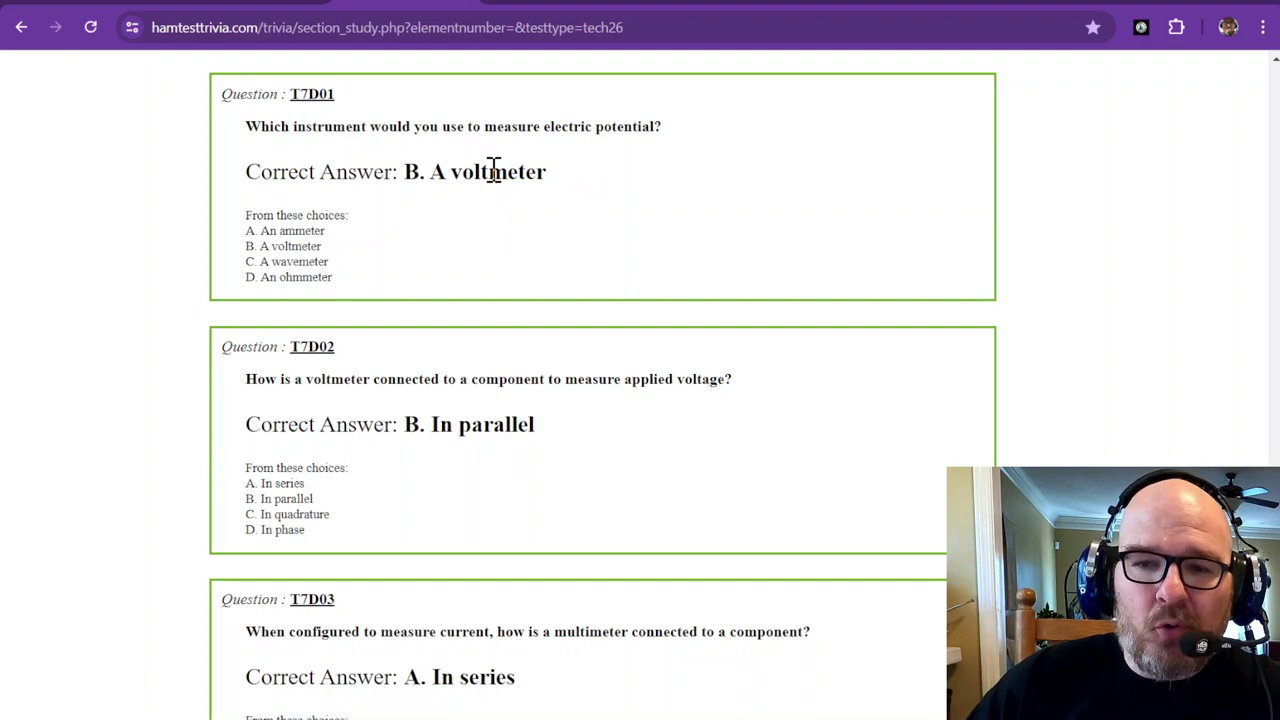
Switch to the Tinkercad design 'W1RCP Ham Test Trivia' with its four multimeter demo circuits.
click(823, 2)
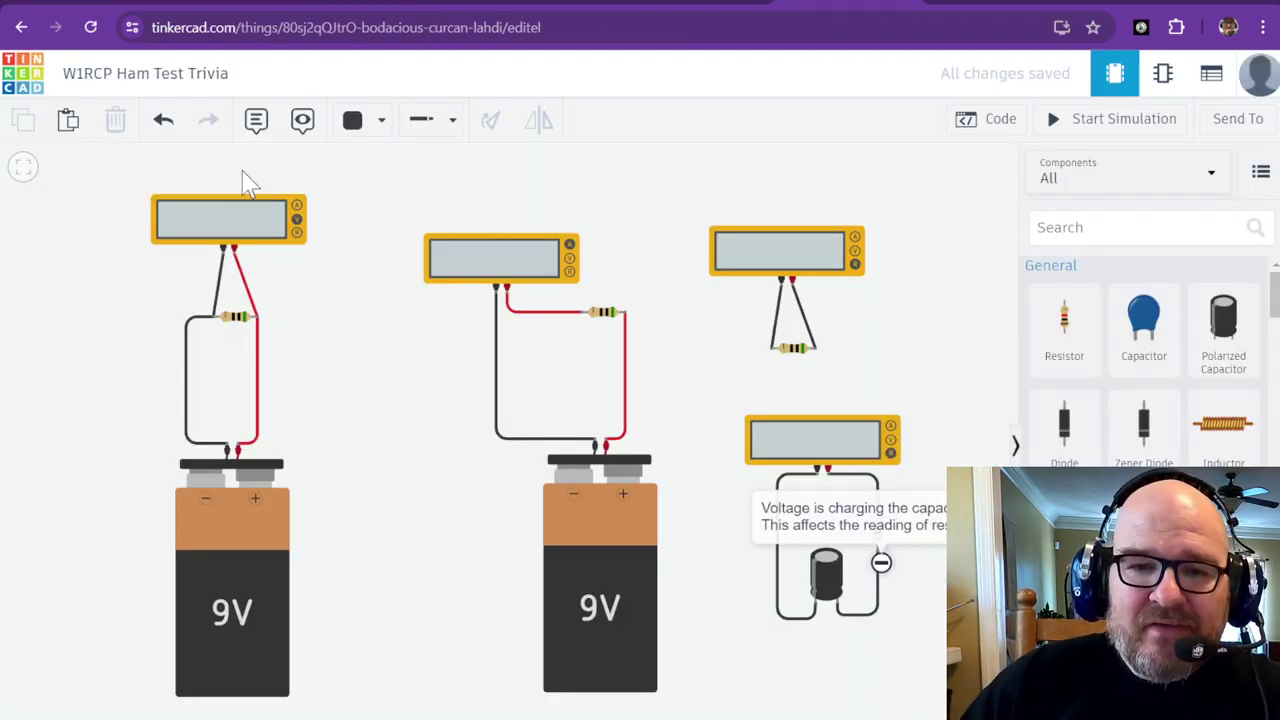
Confirm the left multimeter is in Voltage mode, then return to the HamTestTrivia study page.
click(229, 226)
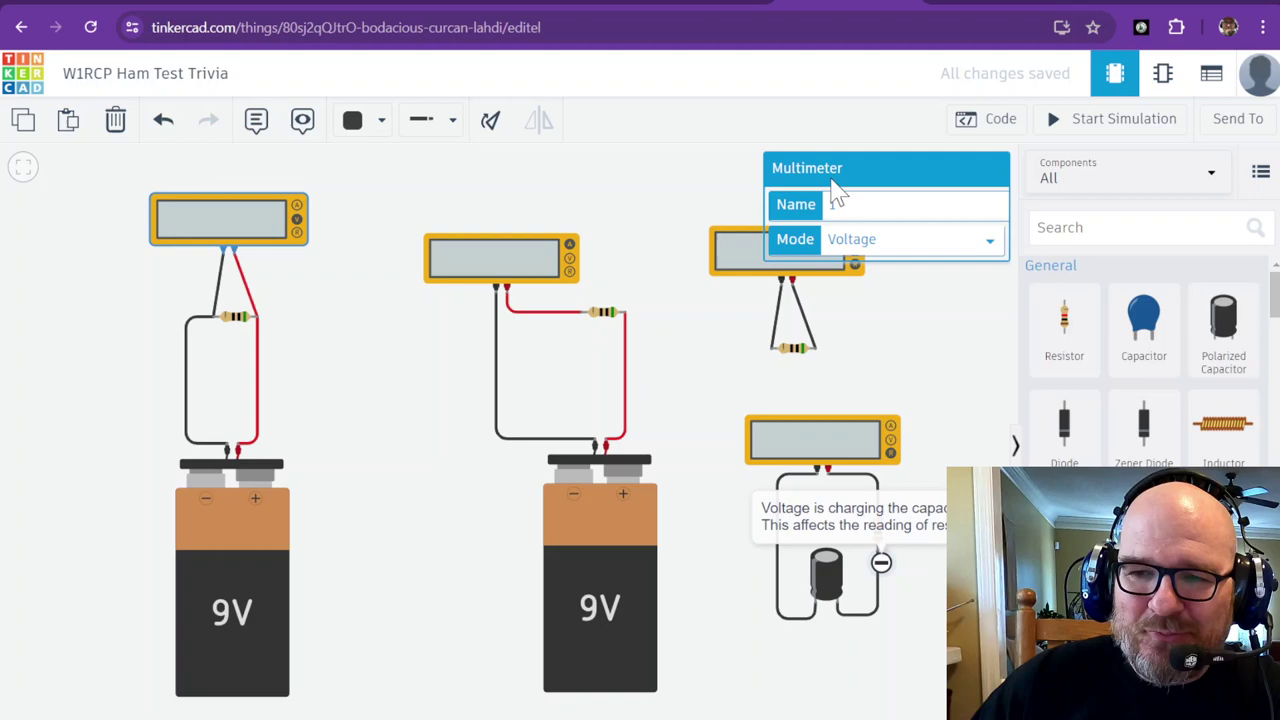
click(377, 210)
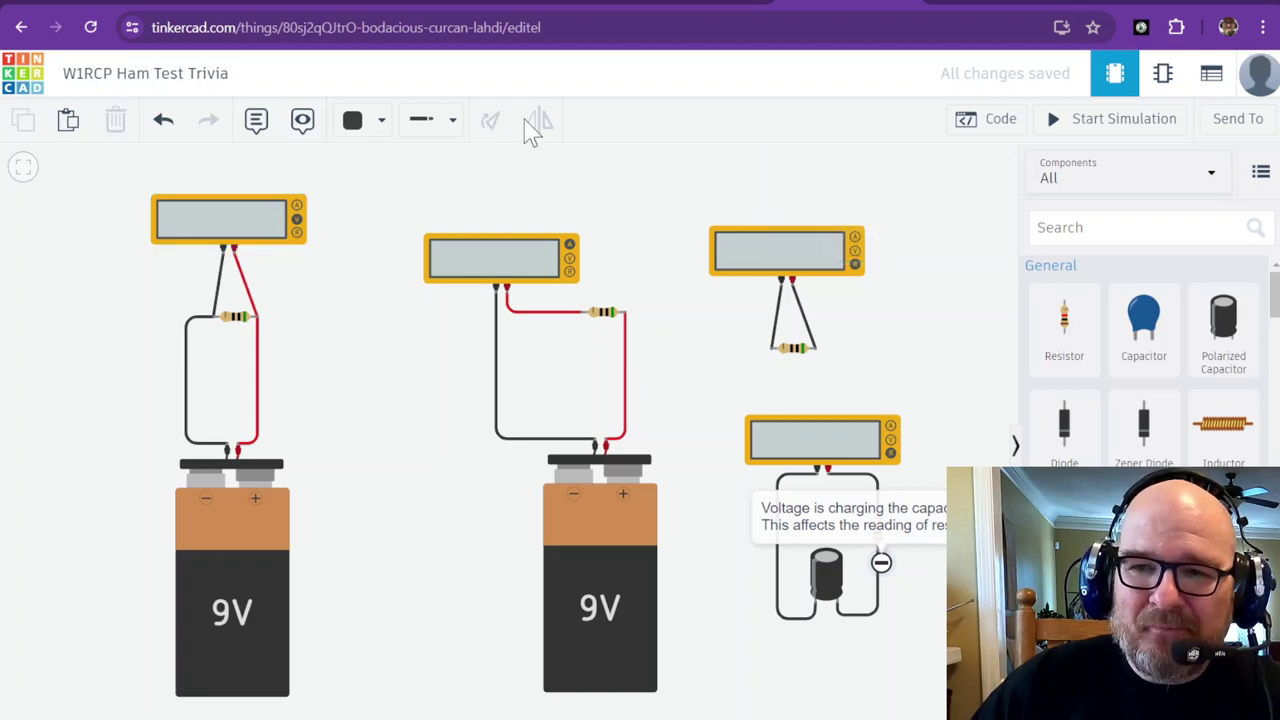
click(400, 6)
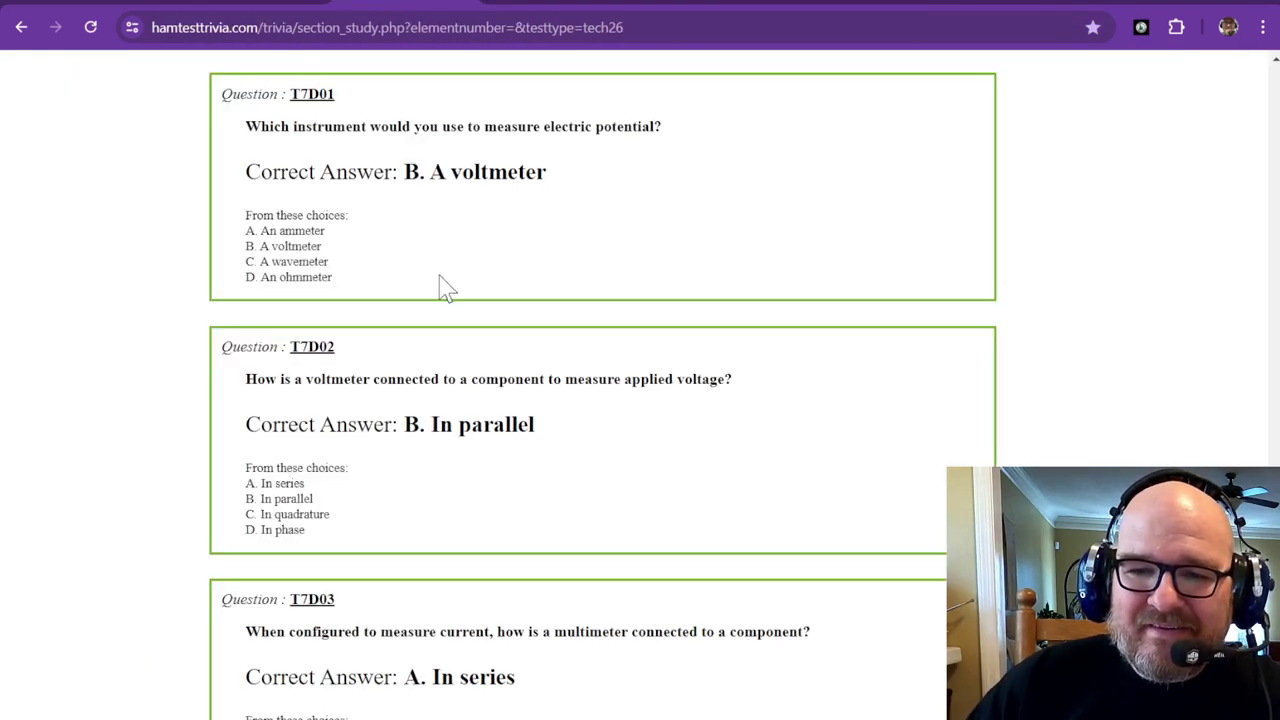
Highlight the T7D02 answer 'In parallel', then return to the Tinkercad circuit.
scroll(445, 287, down, 3)
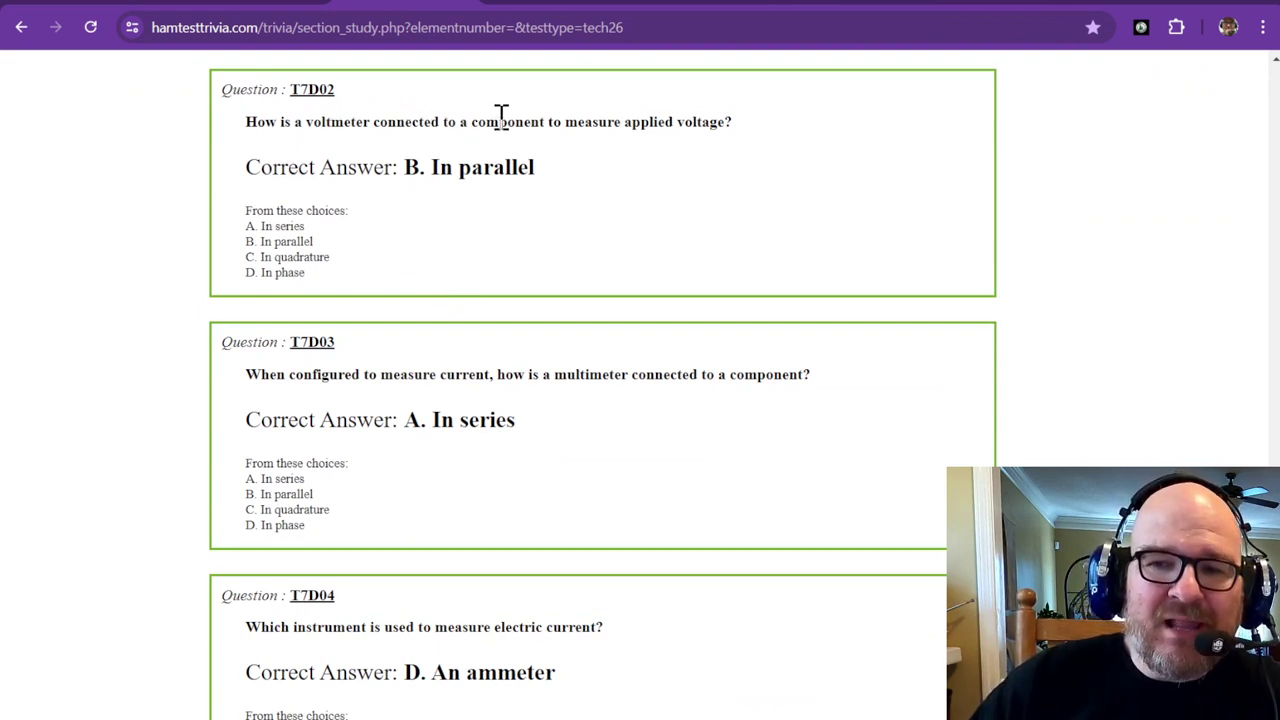
drag(430, 168, 540, 190)
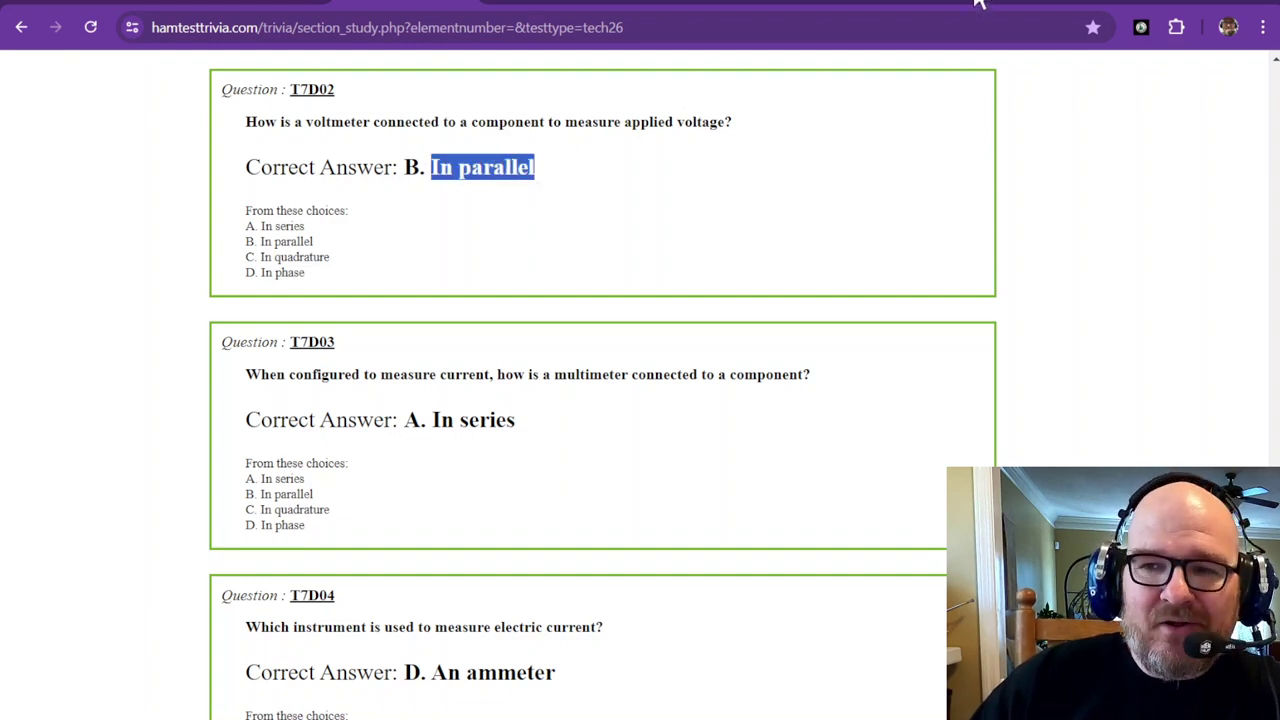
click(866, 3)
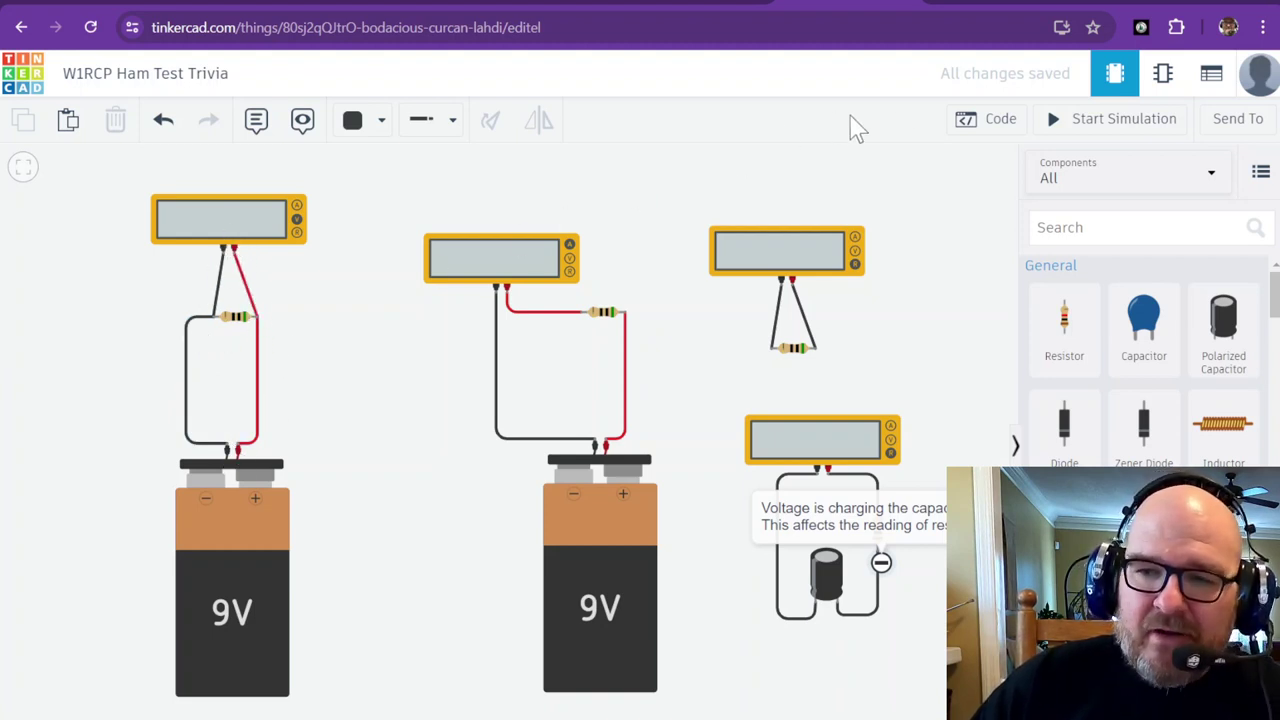
Simulate with the left resistor at 5000 Ω, stop the simulation, and return to the trivia page.
click(1065, 120)
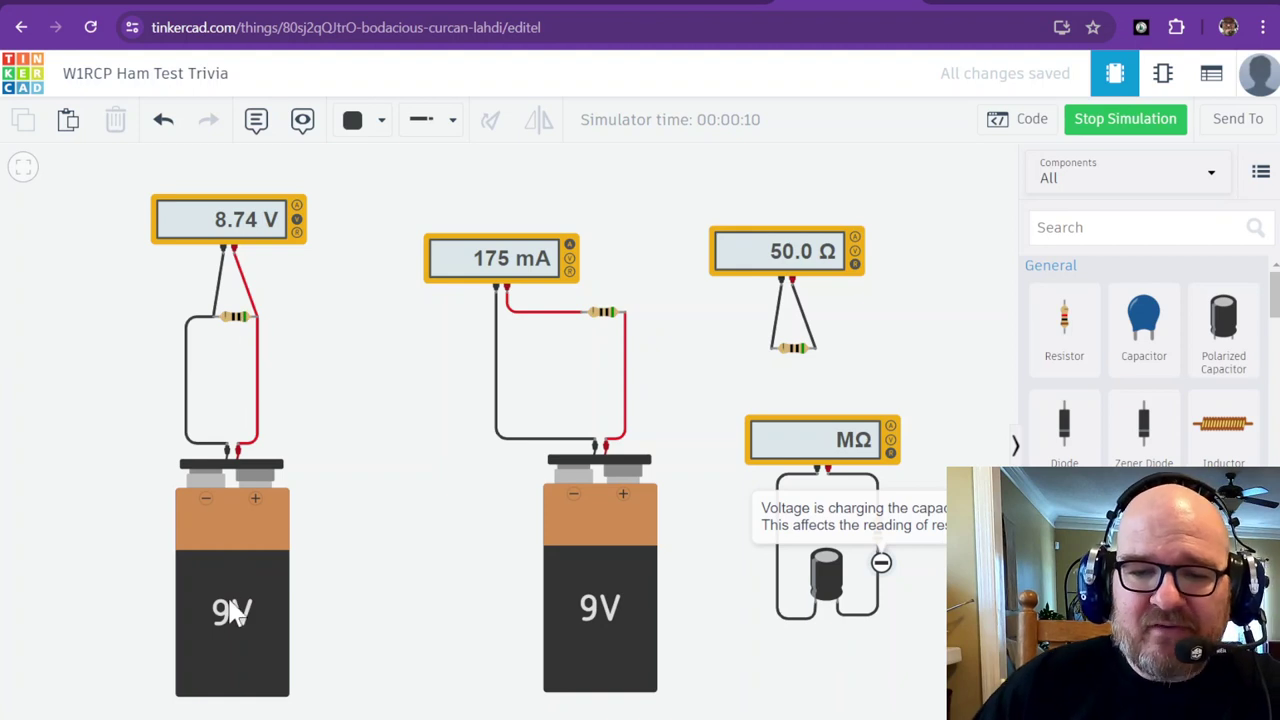
click(240, 318)
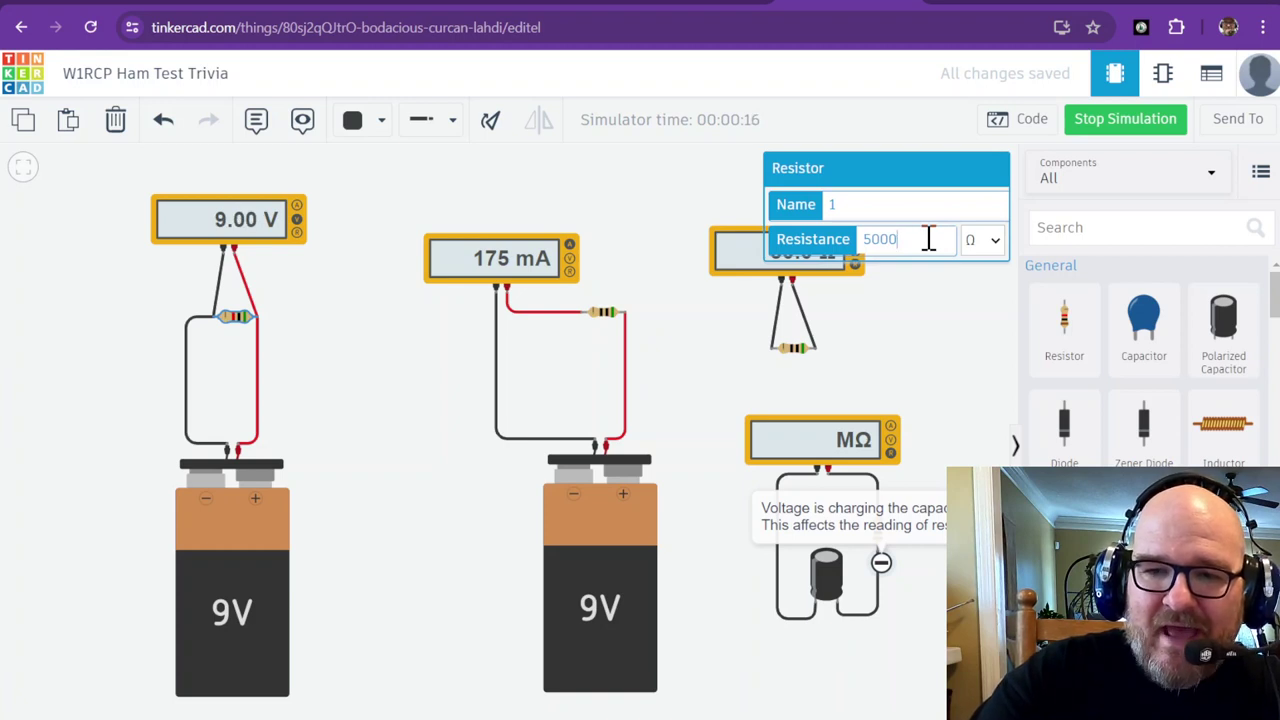
click(366, 411)
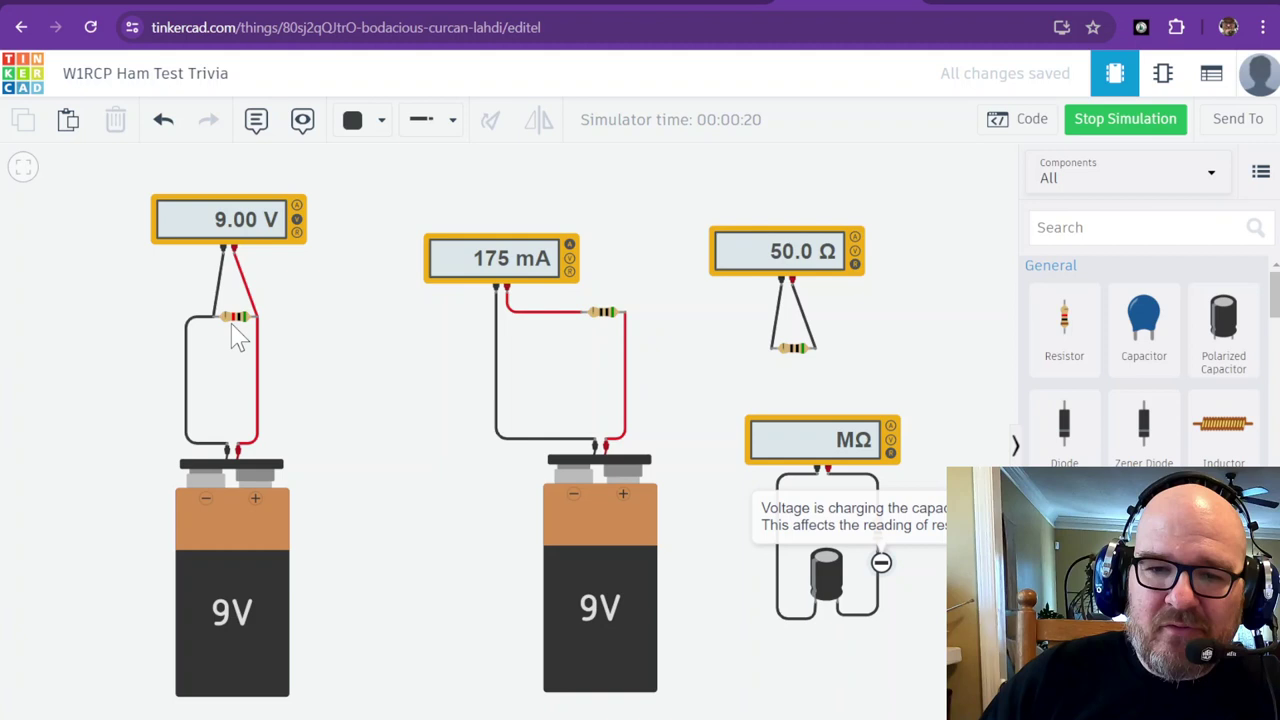
click(1097, 128)
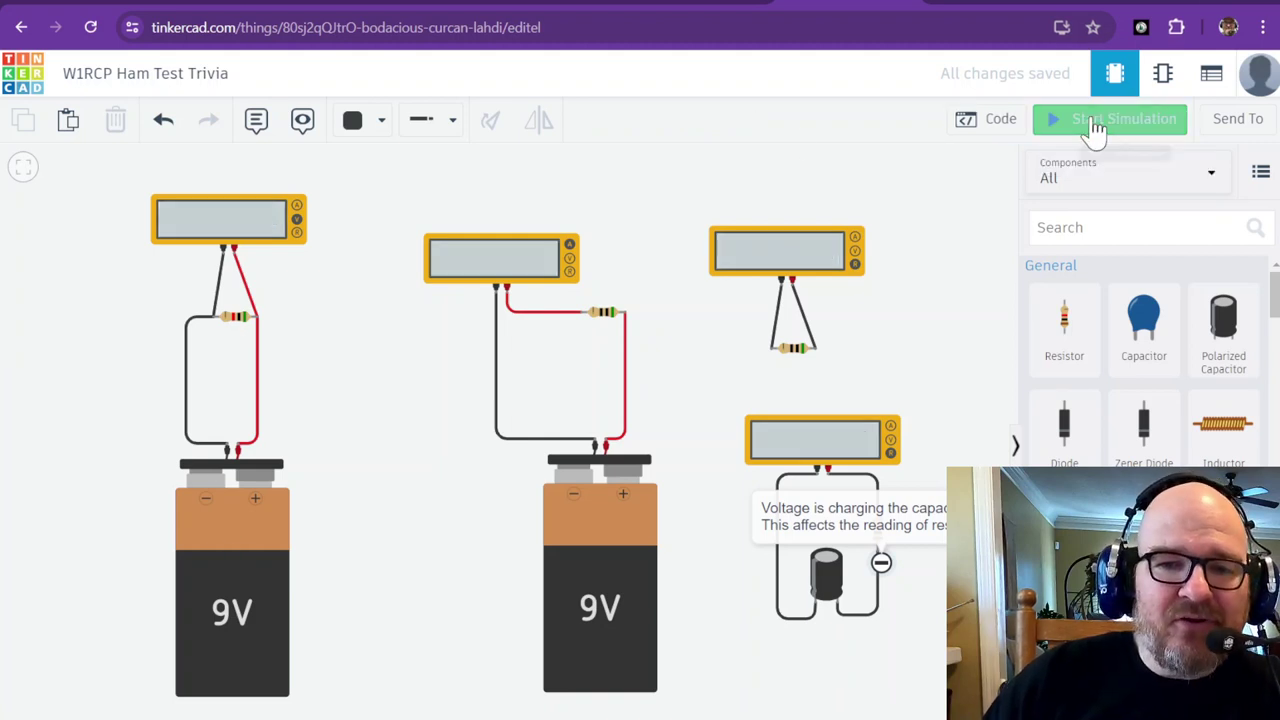
click(372, 6)
Scroll to questions T7D03 and T7D04, then go back to the Tinkercad circuit.
scroll(364, 372, down, 3)
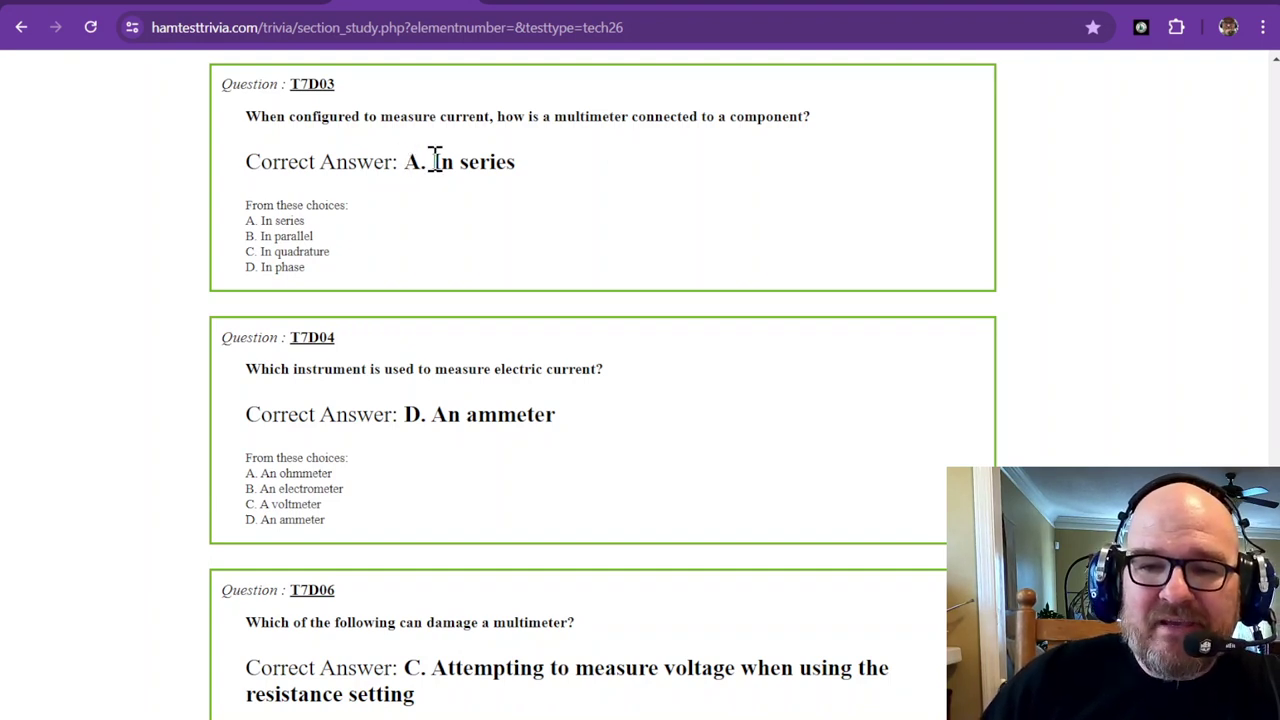
click(829, 4)
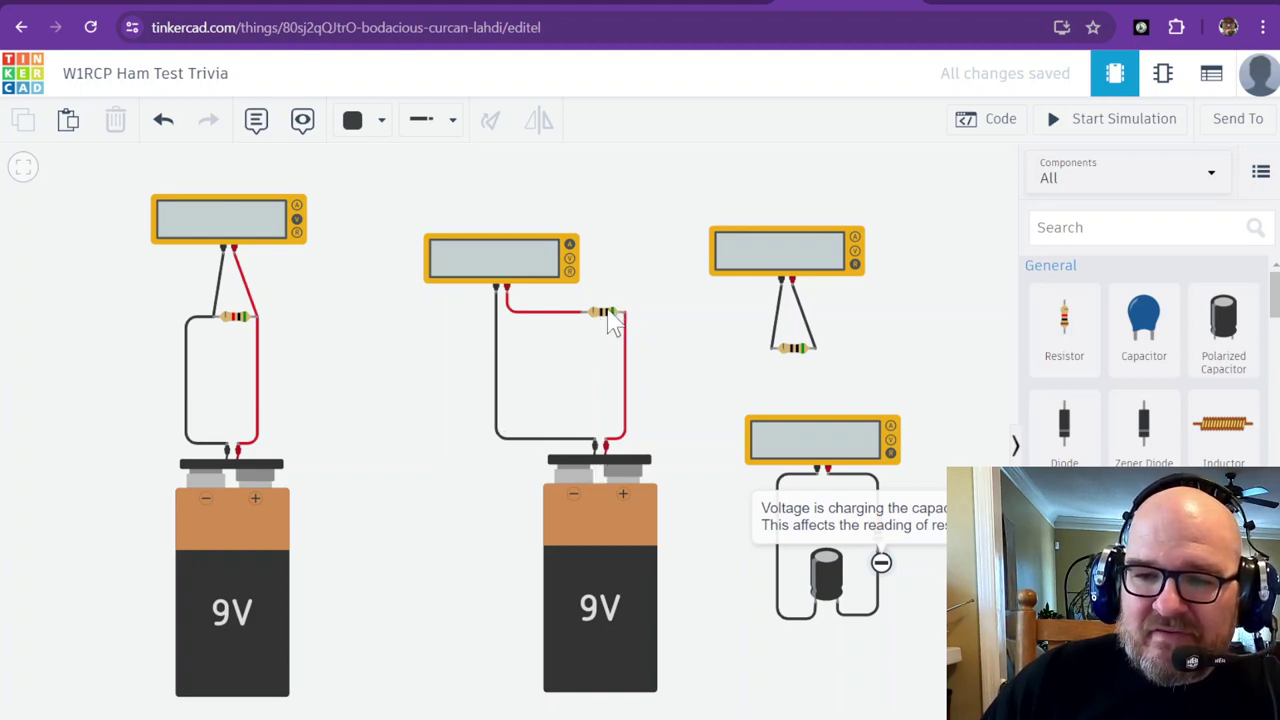
Run the simulation with the left resistor changed from 5000 Ω to 50 Ω, reading 8.74 V.
click(1063, 125)
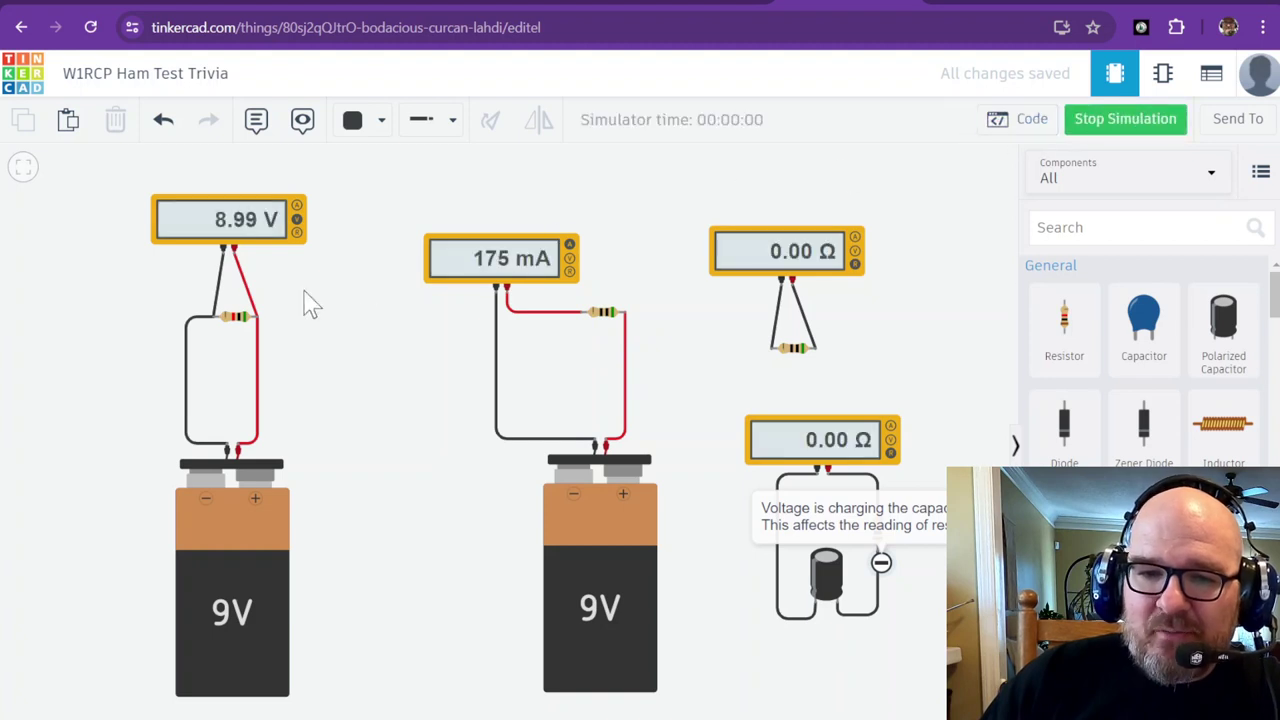
click(238, 317)
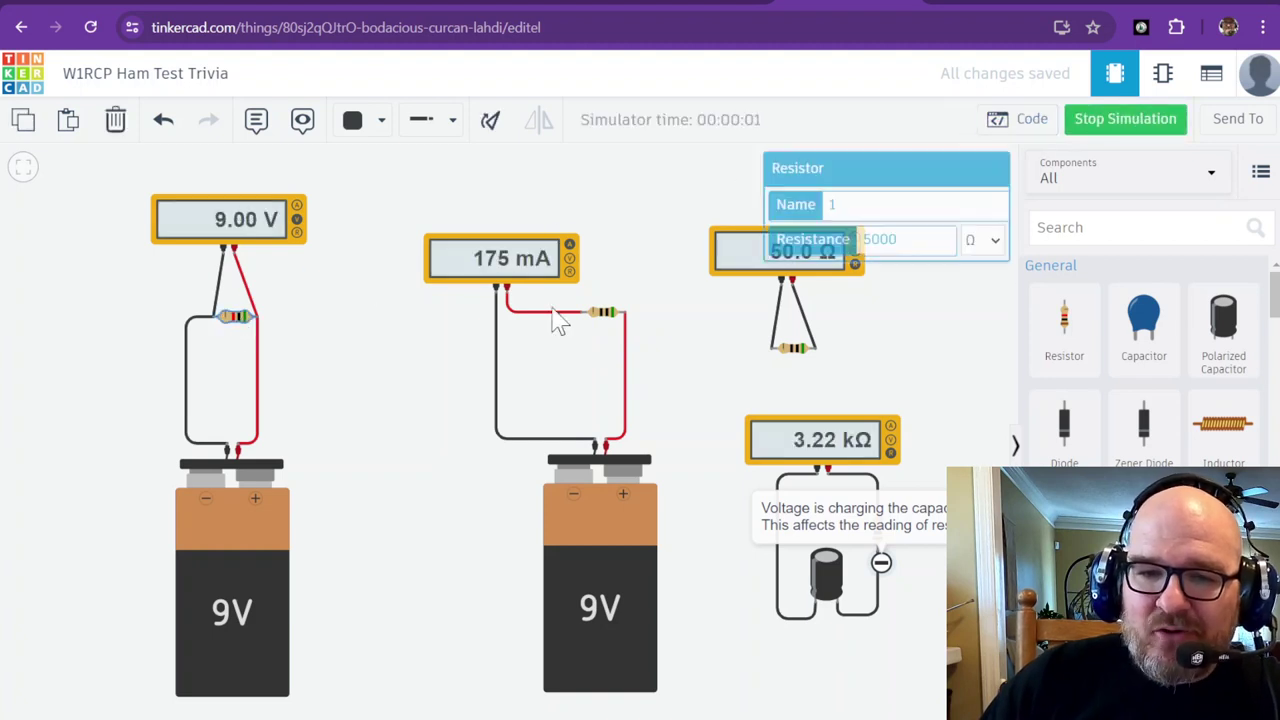
click(877, 238)
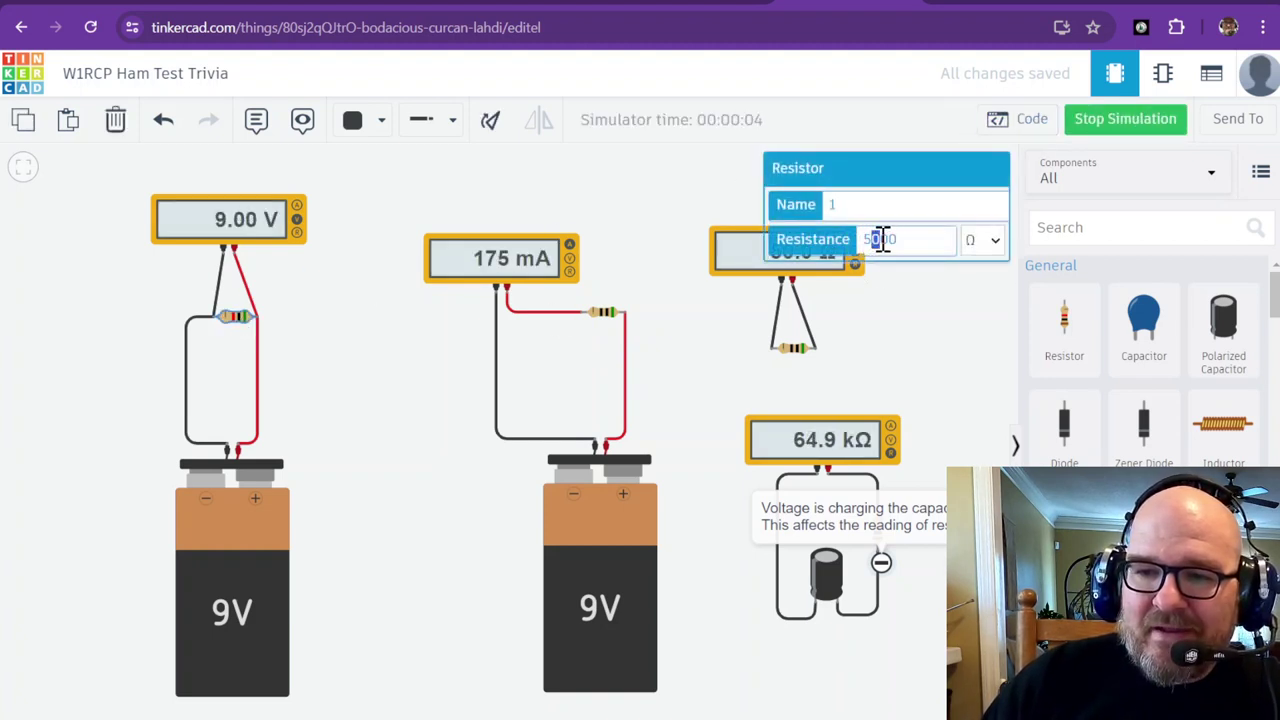
key(BackSpace)
key(BackSpace)
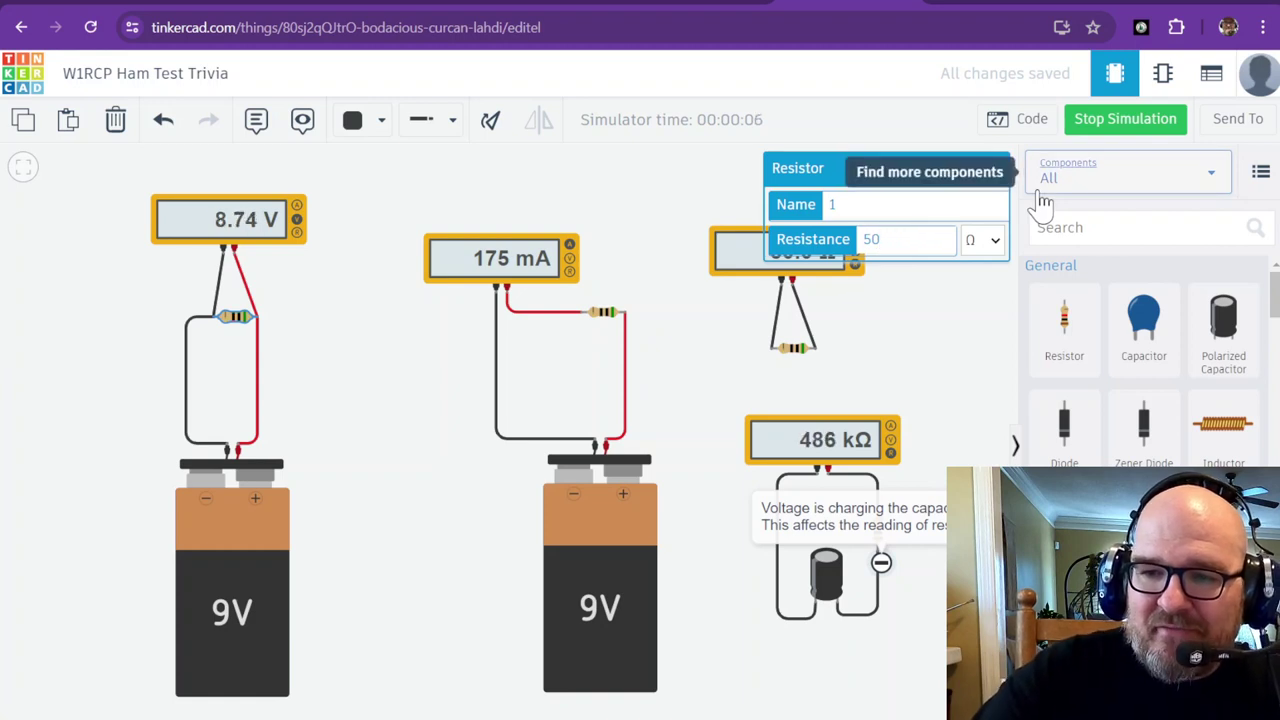
click(429, 386)
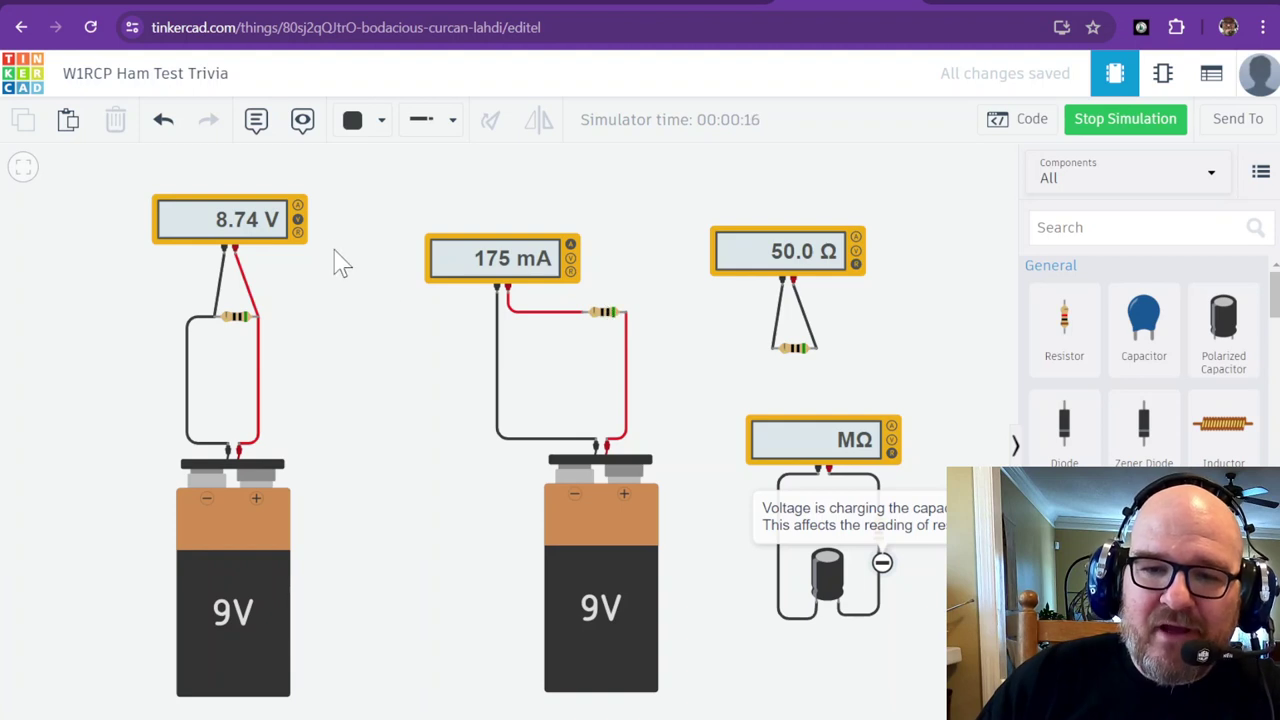
Set the left and middle resistors to 5000 Ω and confirm the ammeter's Amperage mode reading 1.80 mA.
click(242, 320)
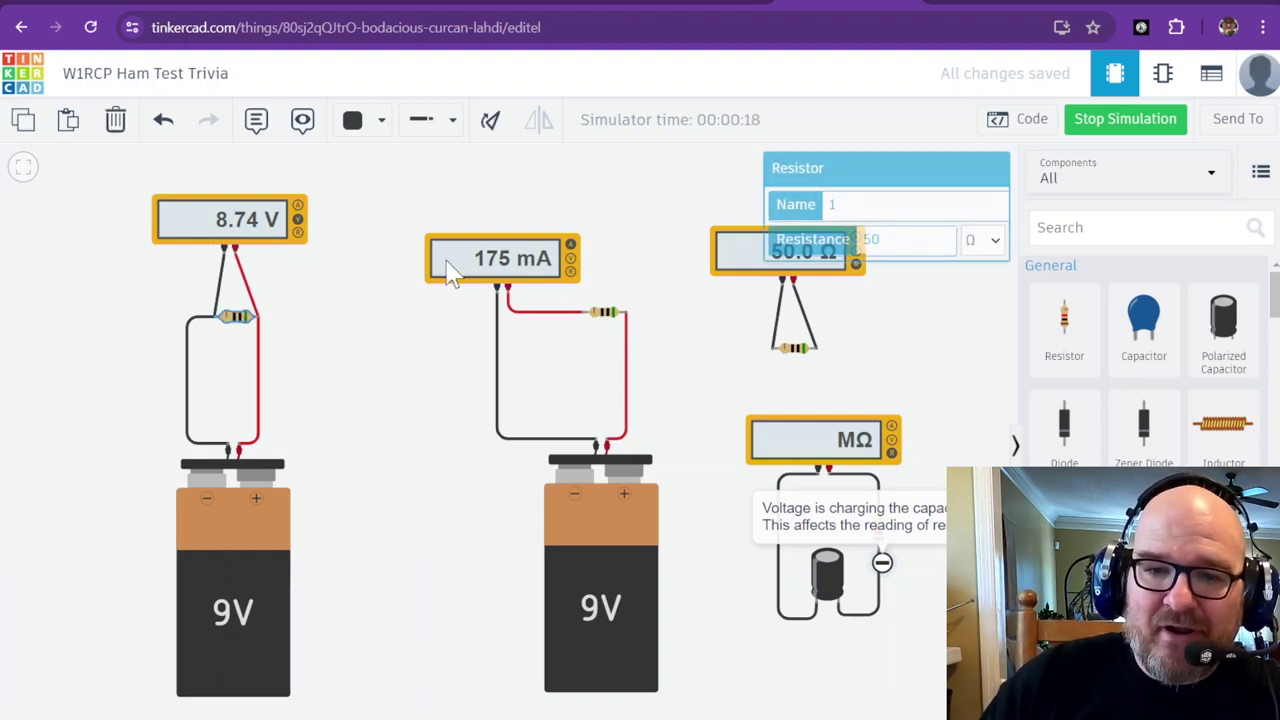
text(0)
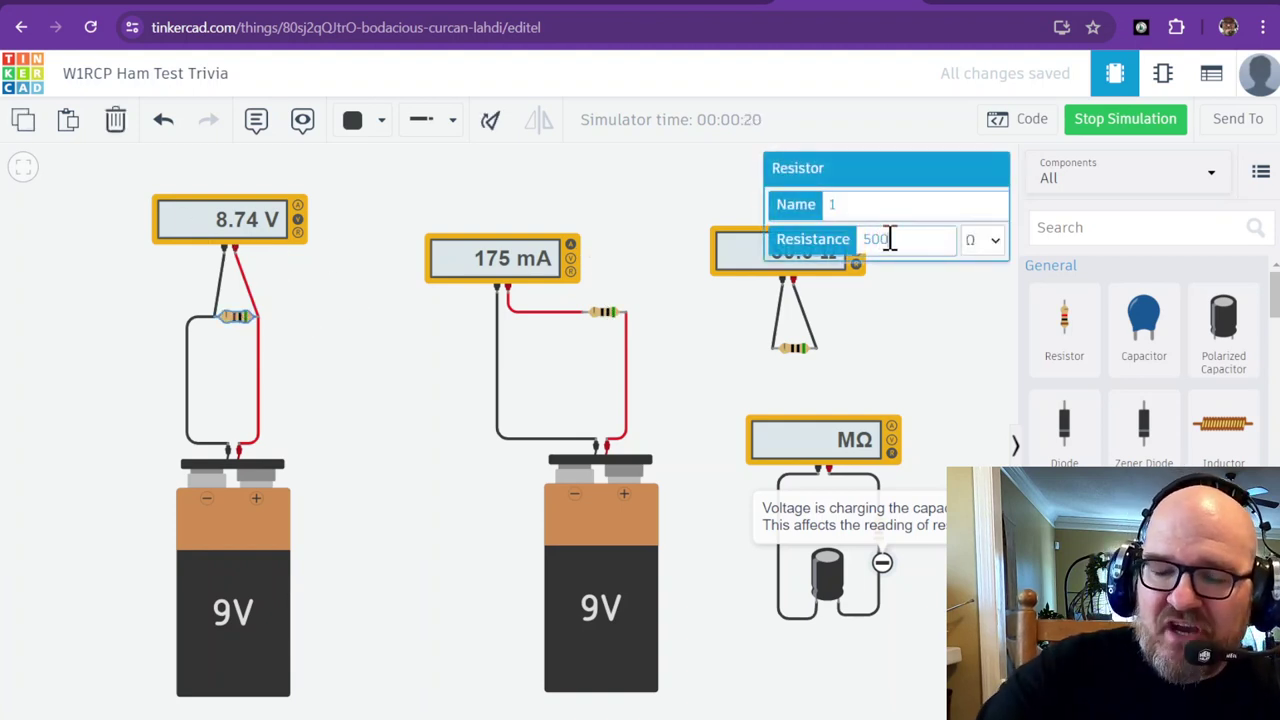
text(0)
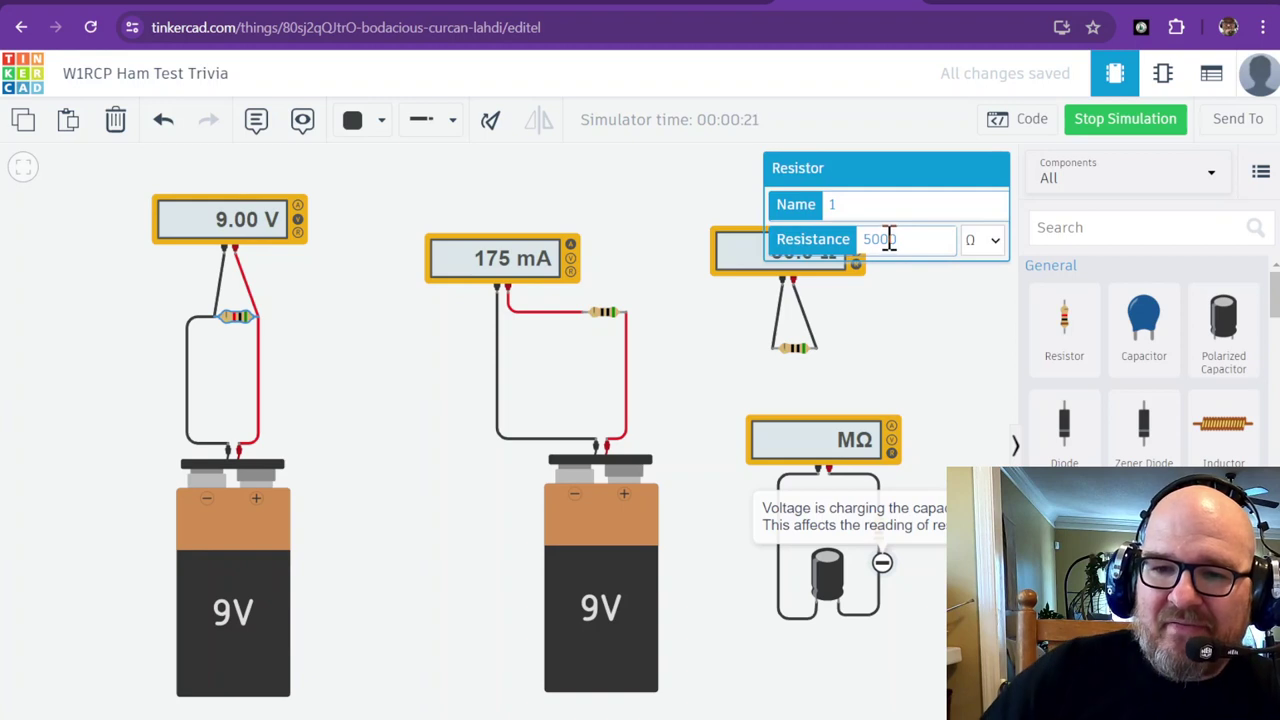
click(608, 314)
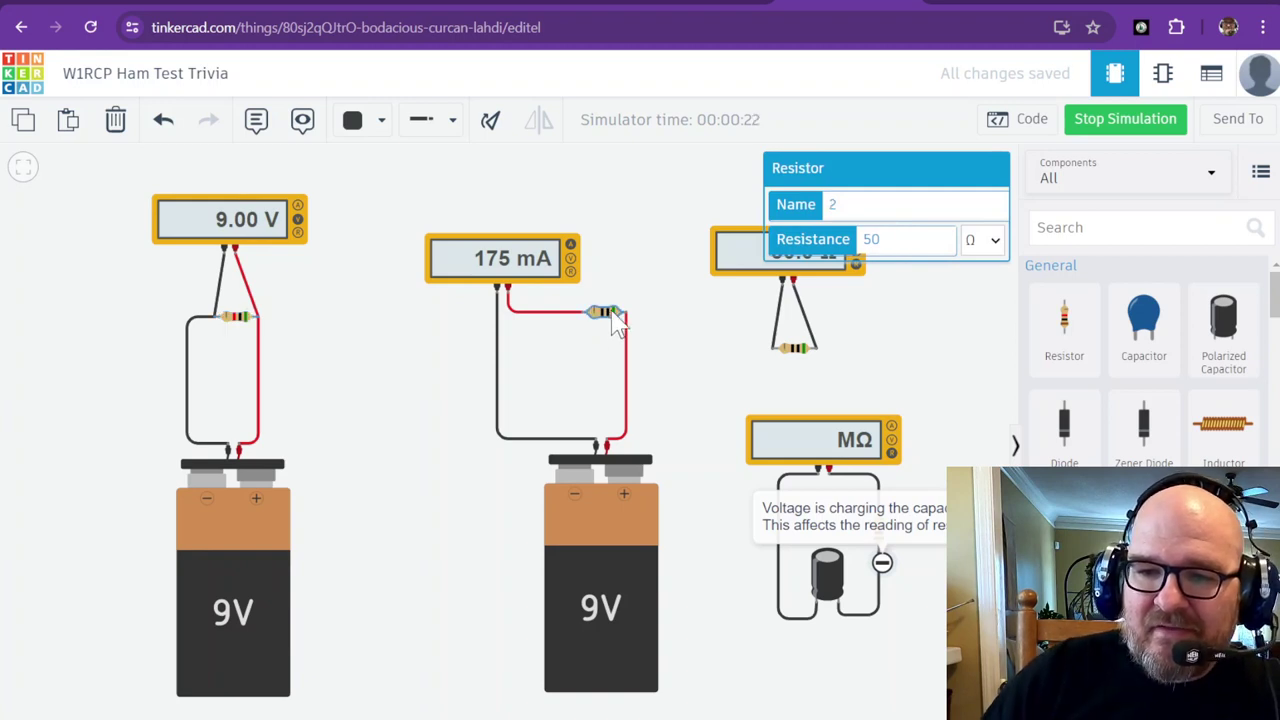
click(925, 241)
text(00)
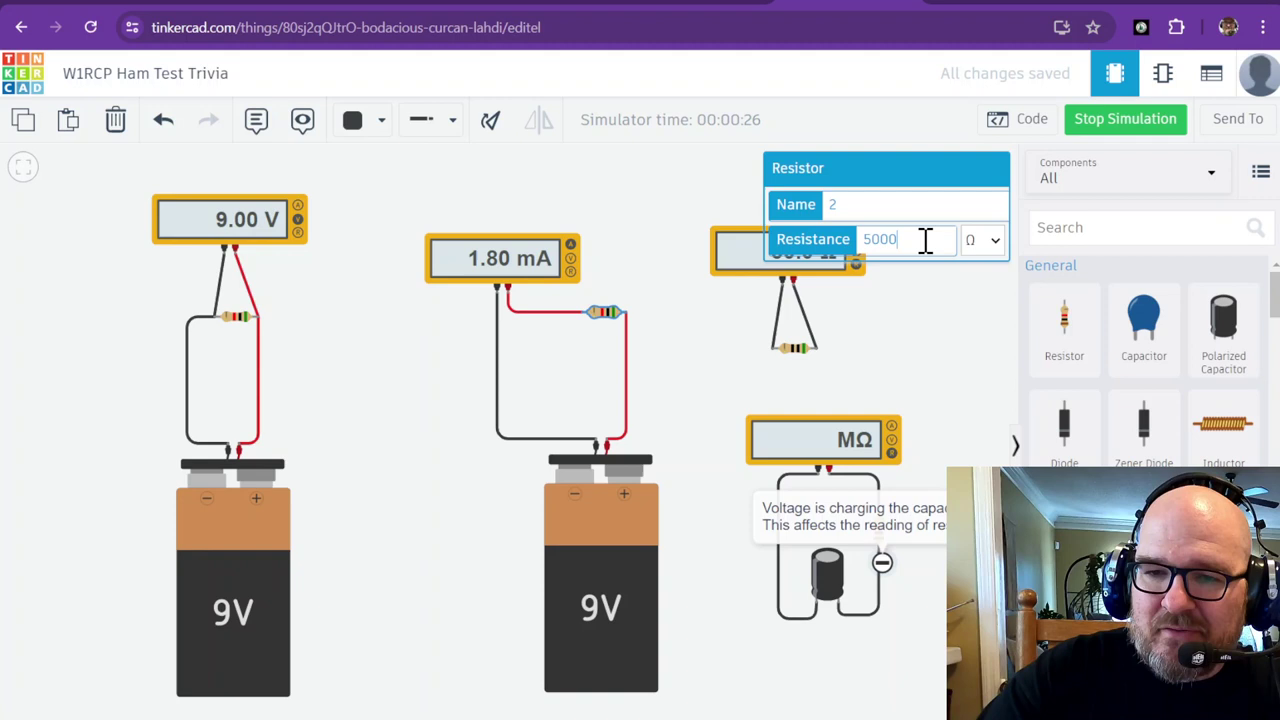
click(697, 349)
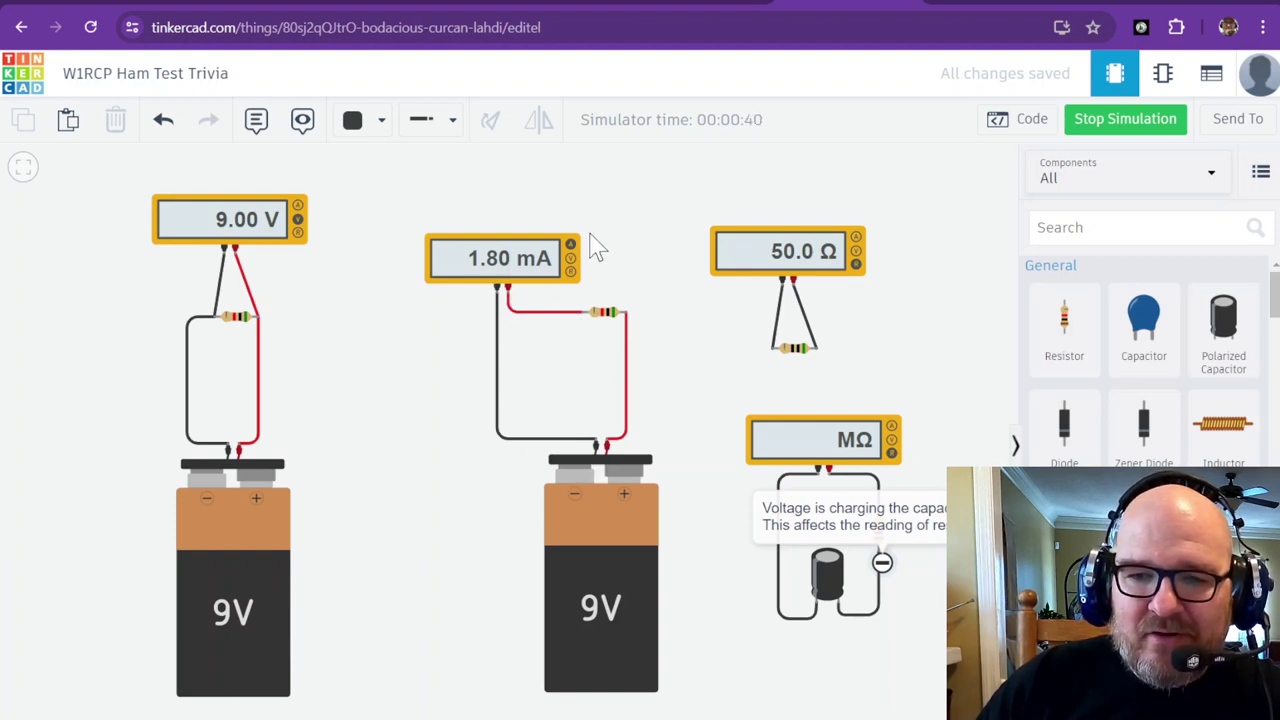
click(537, 258)
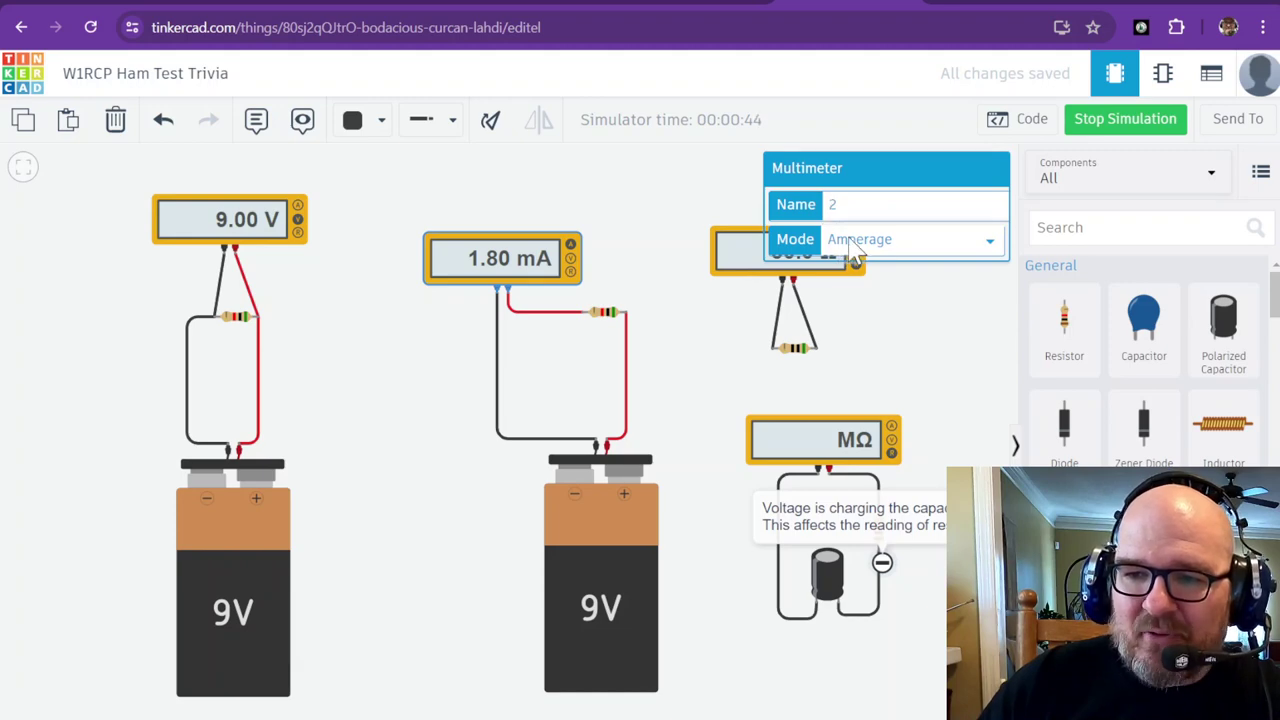
click(594, 189)
Scroll the trivia page to question T7D04, then return to the circuit reading 1.80 mA.
click(380, 5)
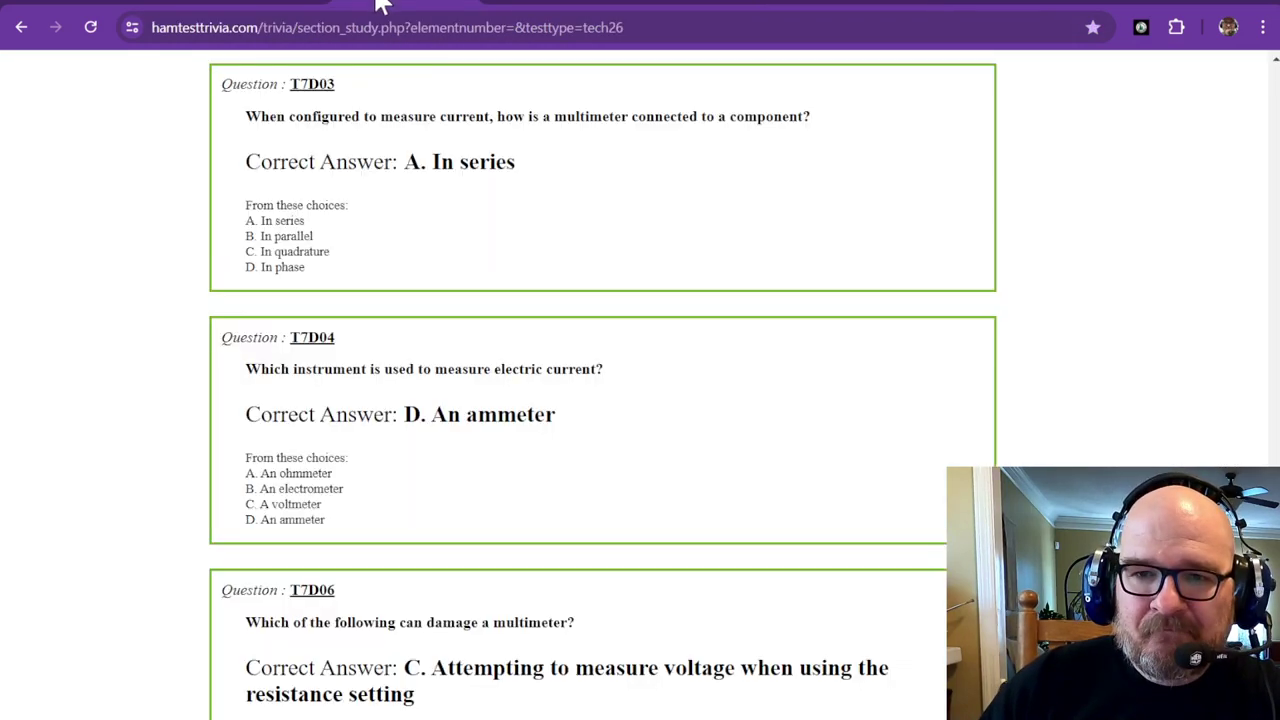
scroll(382, 166, down, 3)
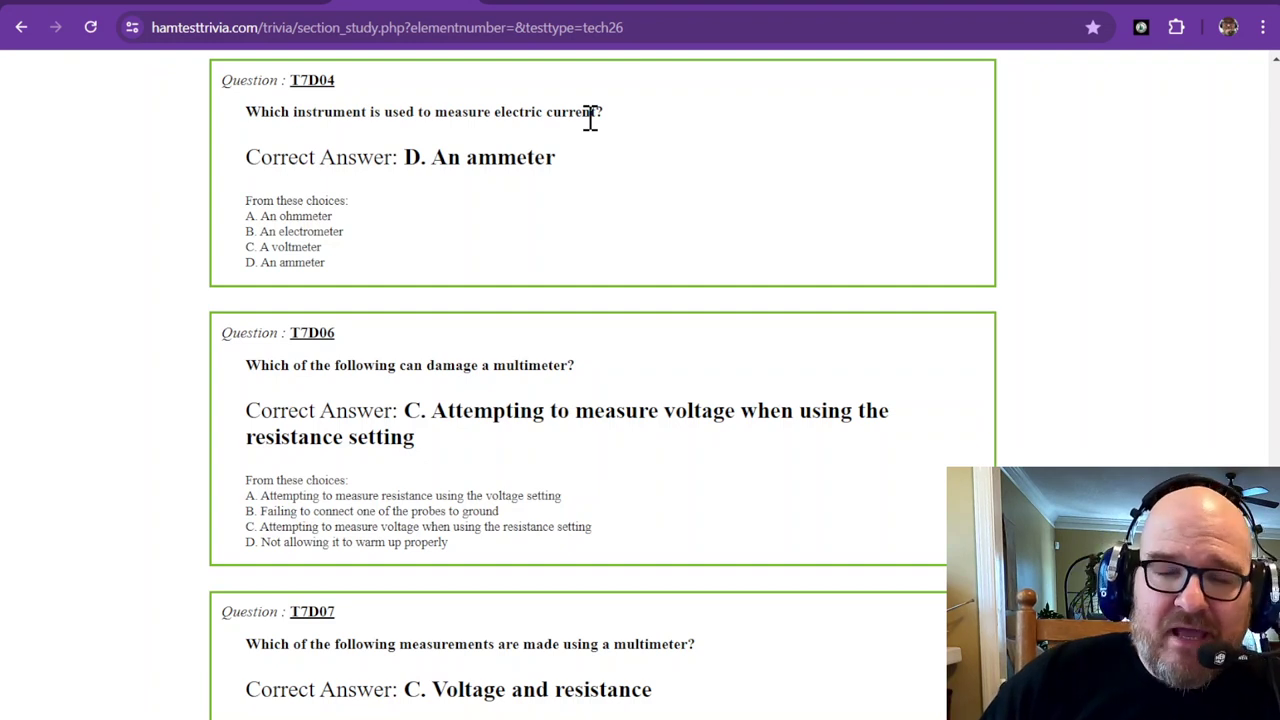
click(842, 7)
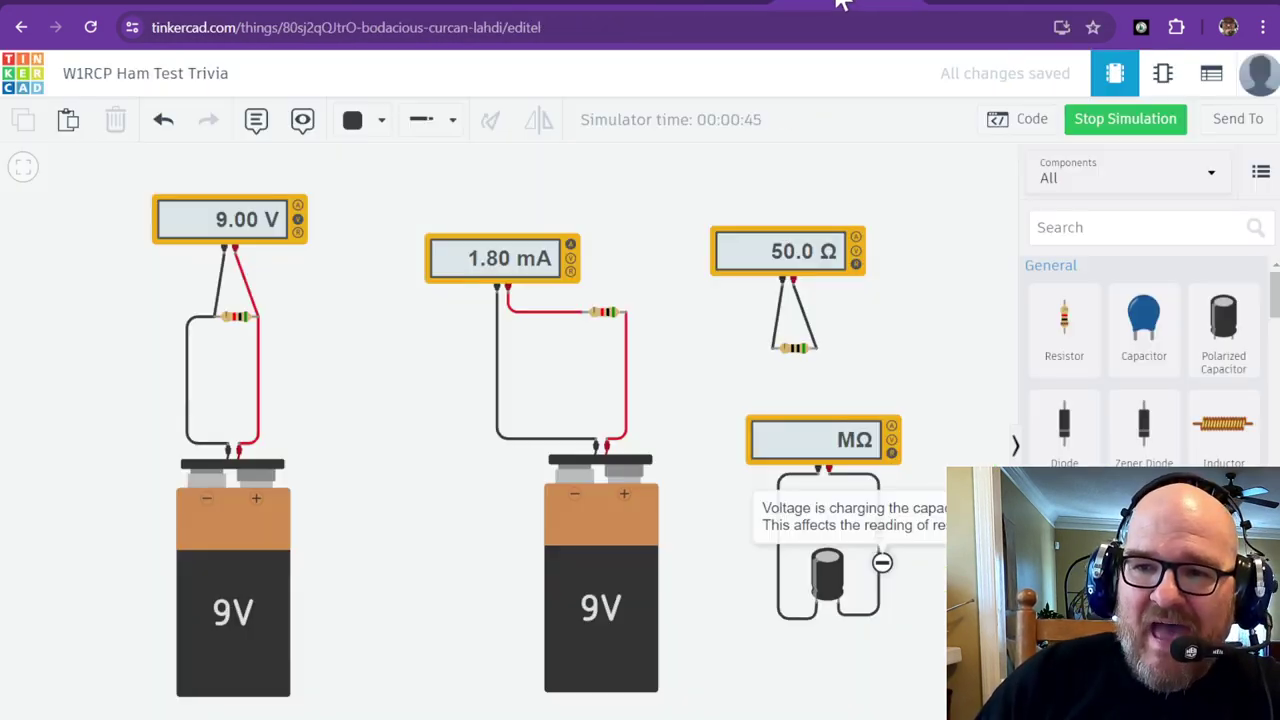
Recheck the ammeter's Amperage mode, then return to the T7D04 question on current measurement.
click(541, 259)
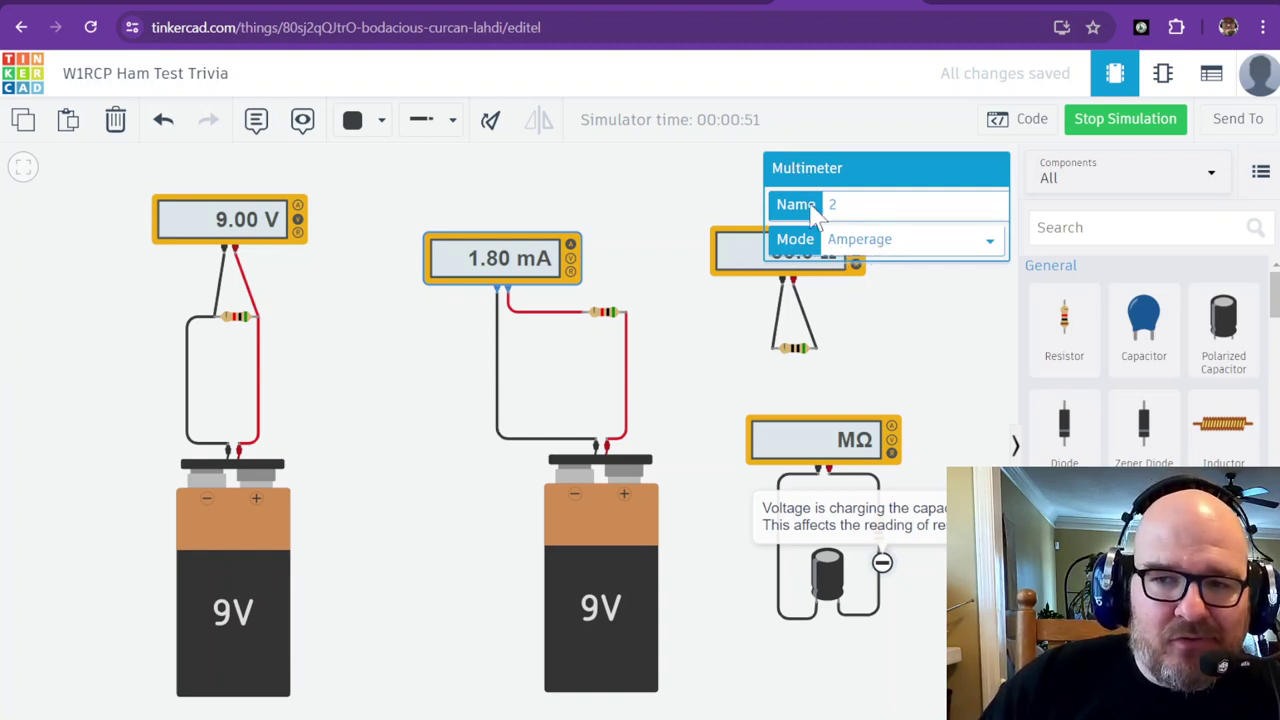
click(399, 6)
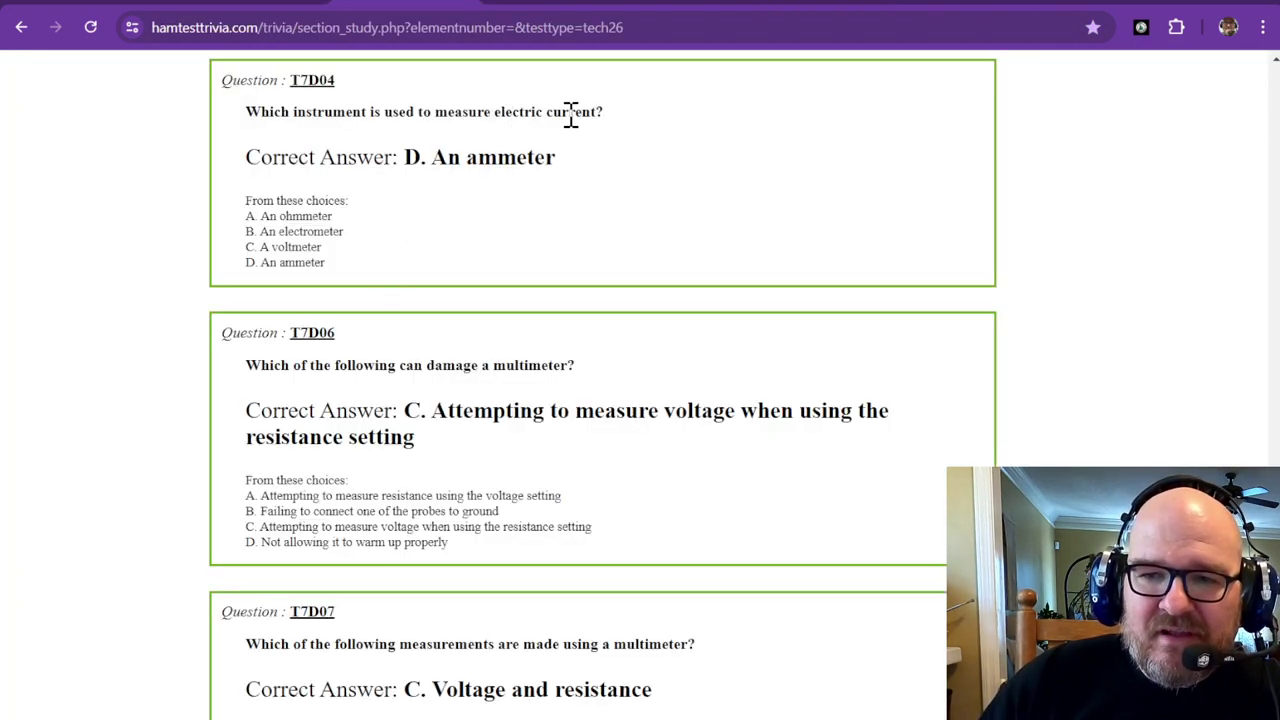
Scroll to question T7D06 on what can damage a multimeter.
scroll(460, 292, down, 3)
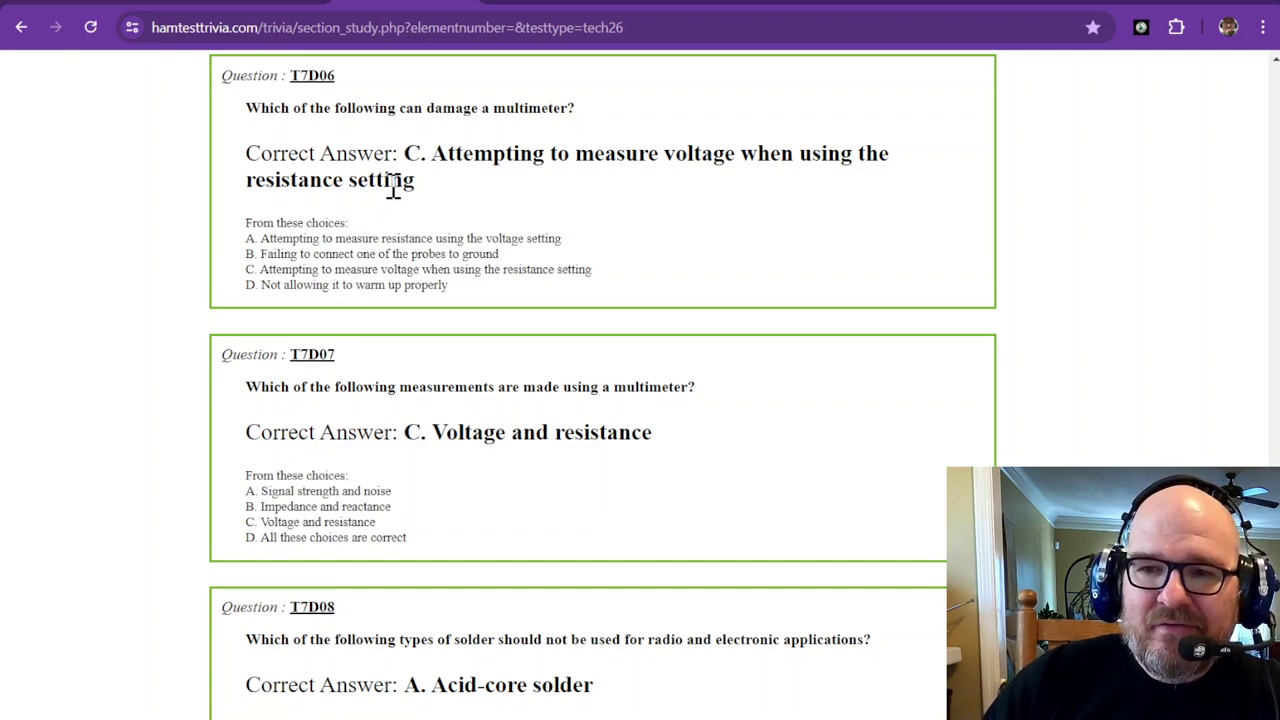
Switch the first multimeter to Resistance mode (Error) and back to Voltage, reading 9.00 V.
click(803, 3)
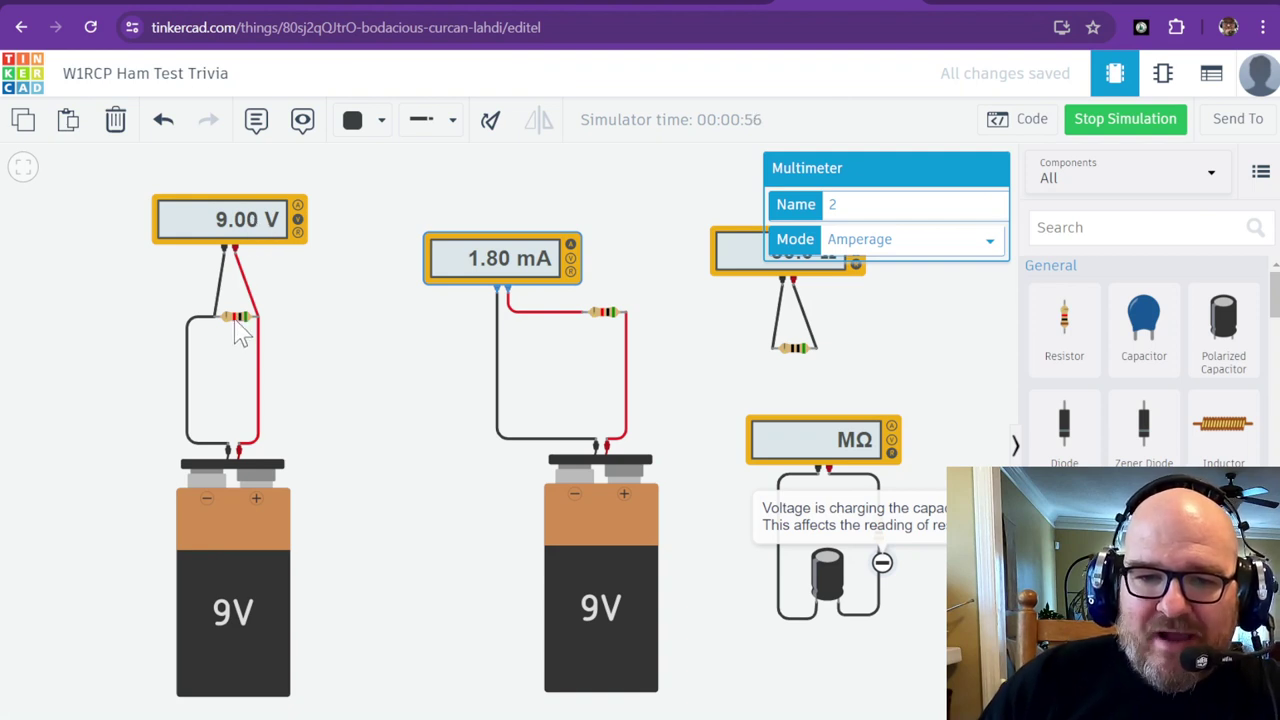
click(270, 230)
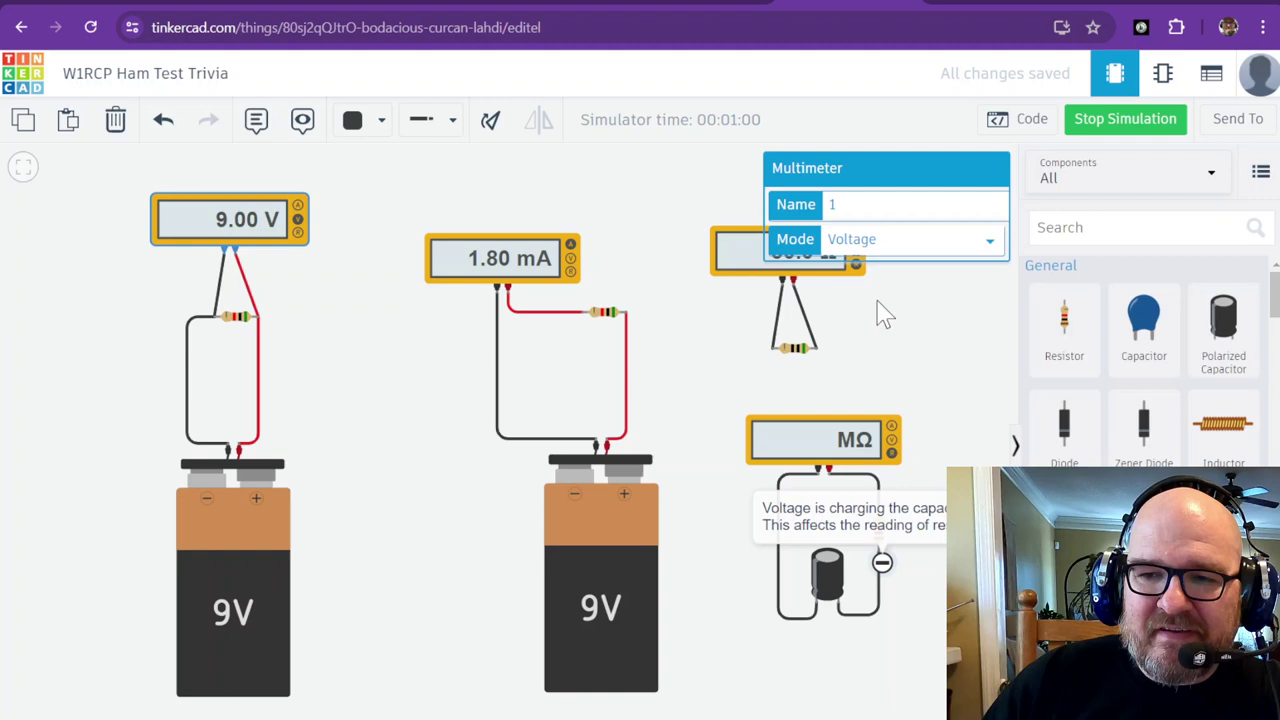
key(Down)
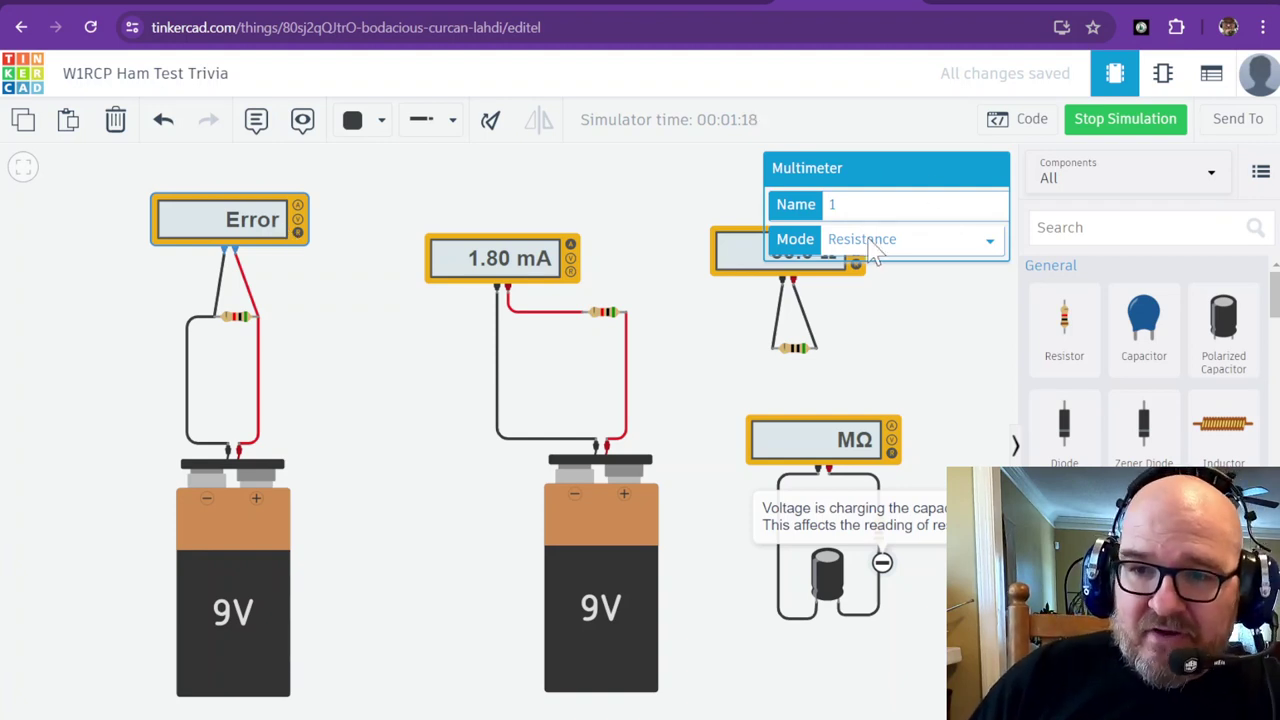
click(886, 295)
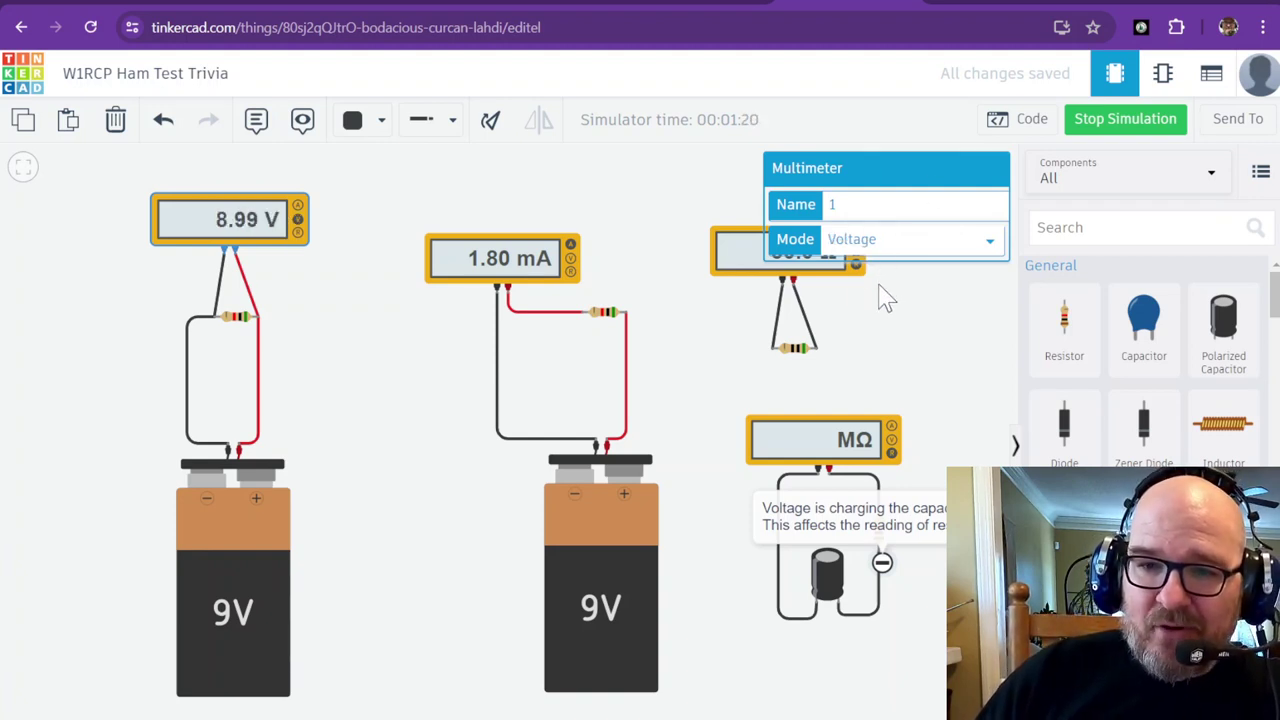
click(337, 229)
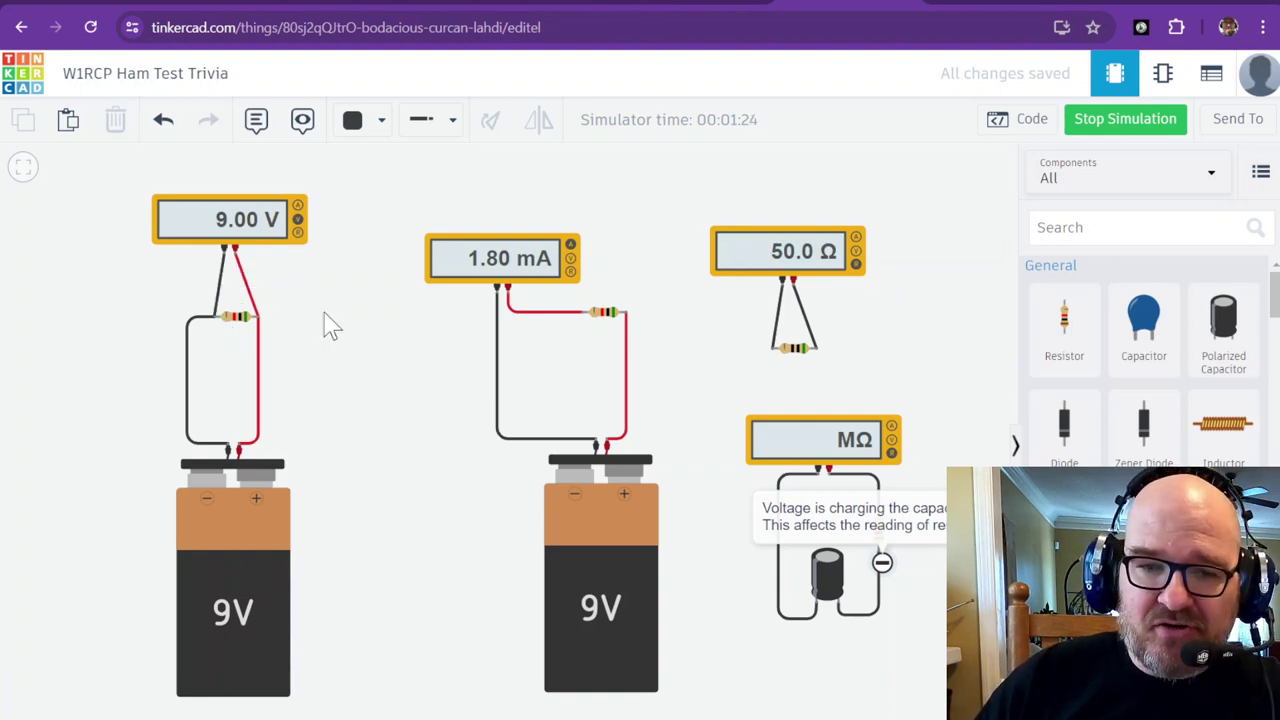
Delete the red battery wire and measure the resistor out of circuit in Resistance mode: 5.00 kΩ.
click(260, 376)
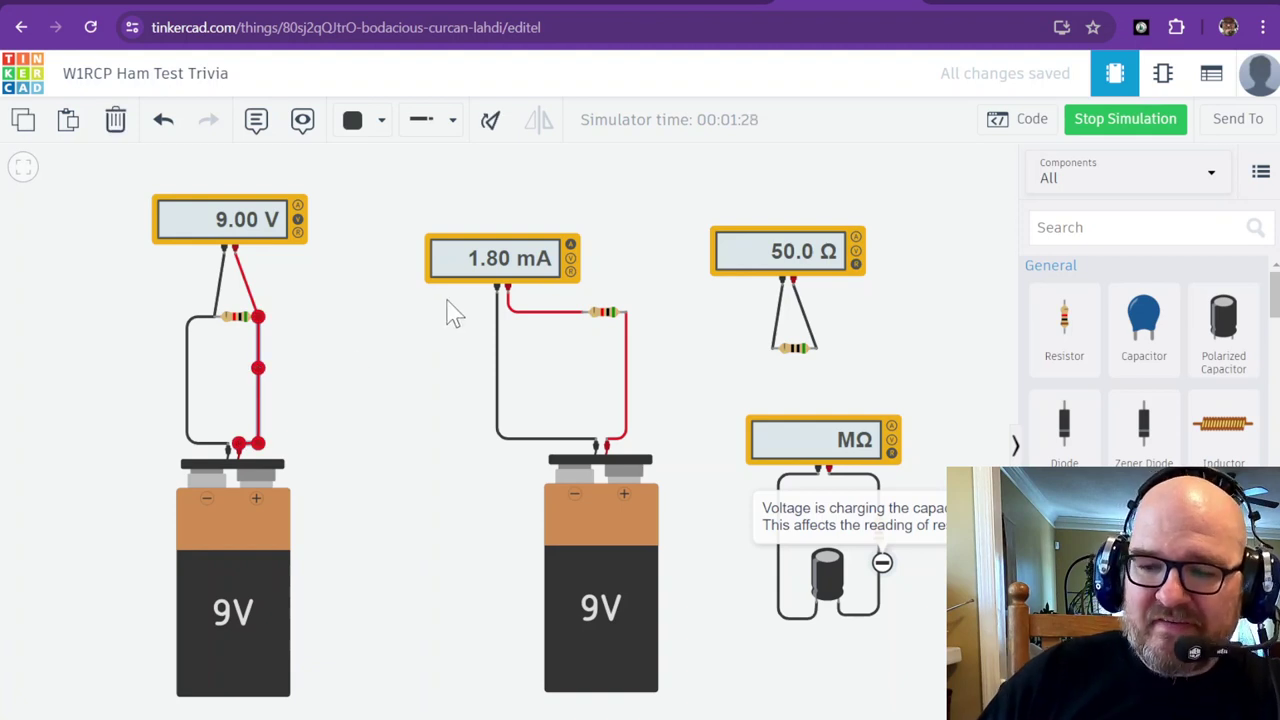
key(Delete)
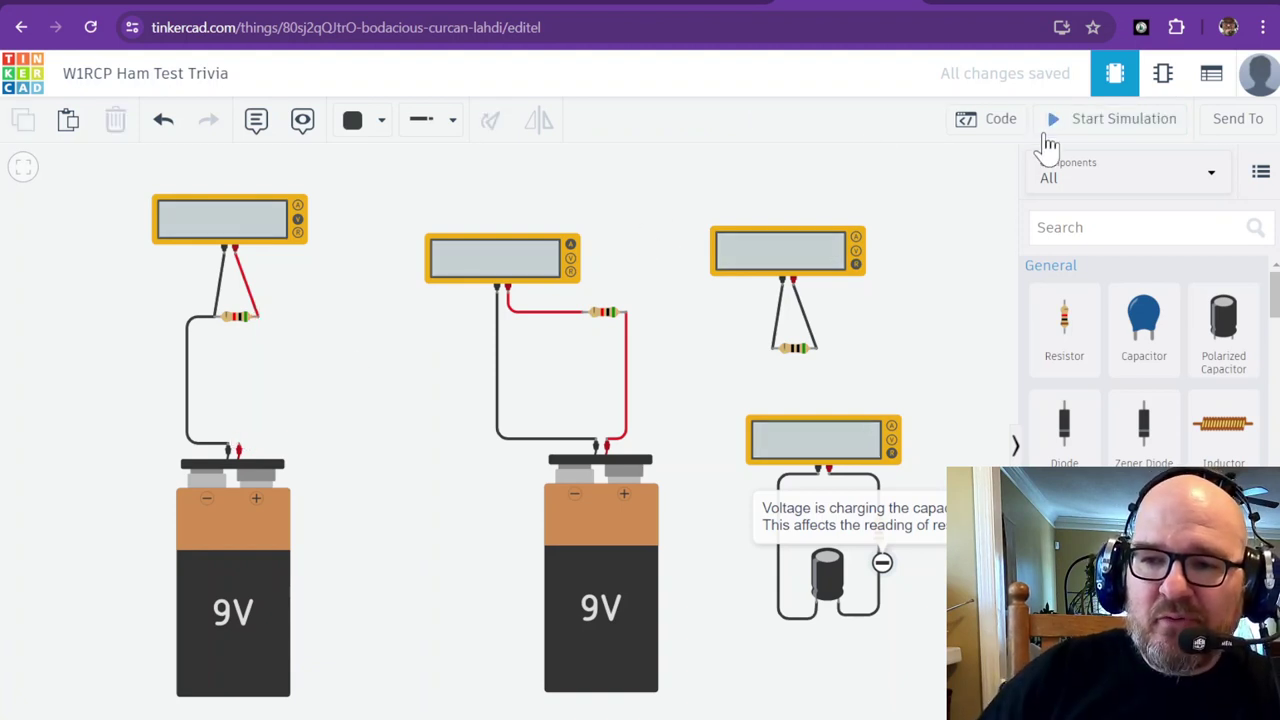
click(1082, 121)
click(277, 246)
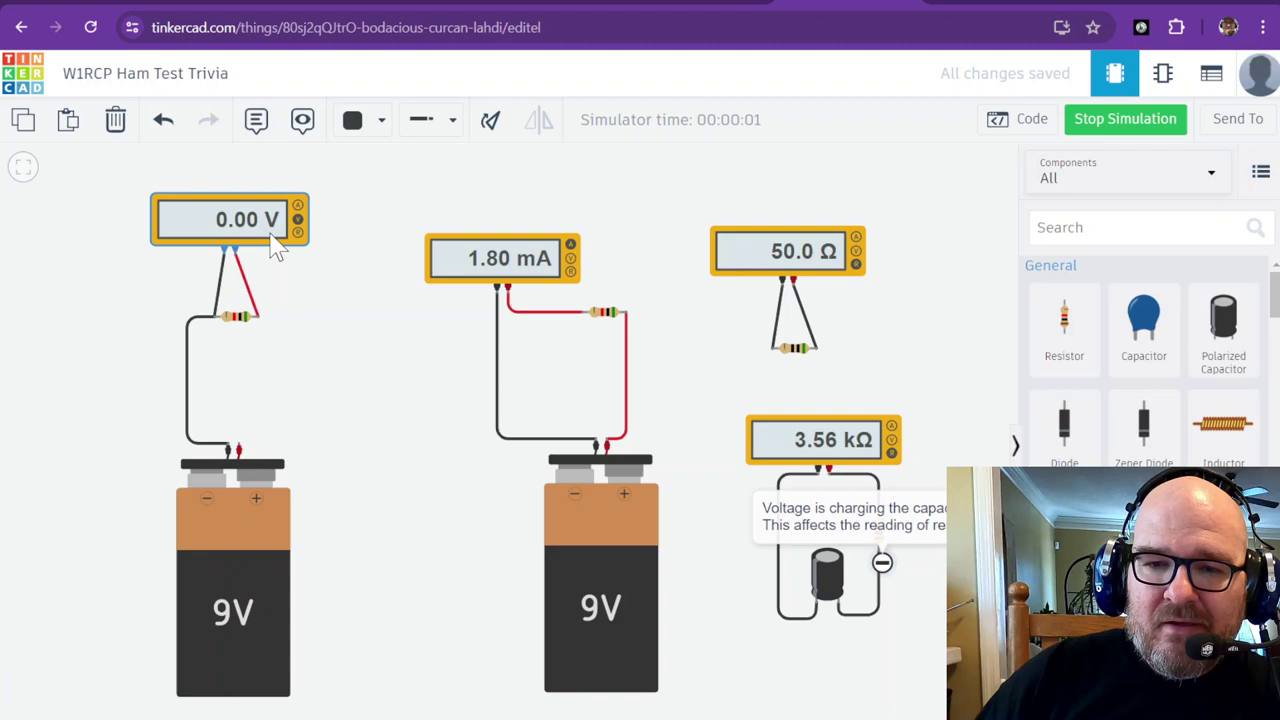
click(910, 245)
click(894, 314)
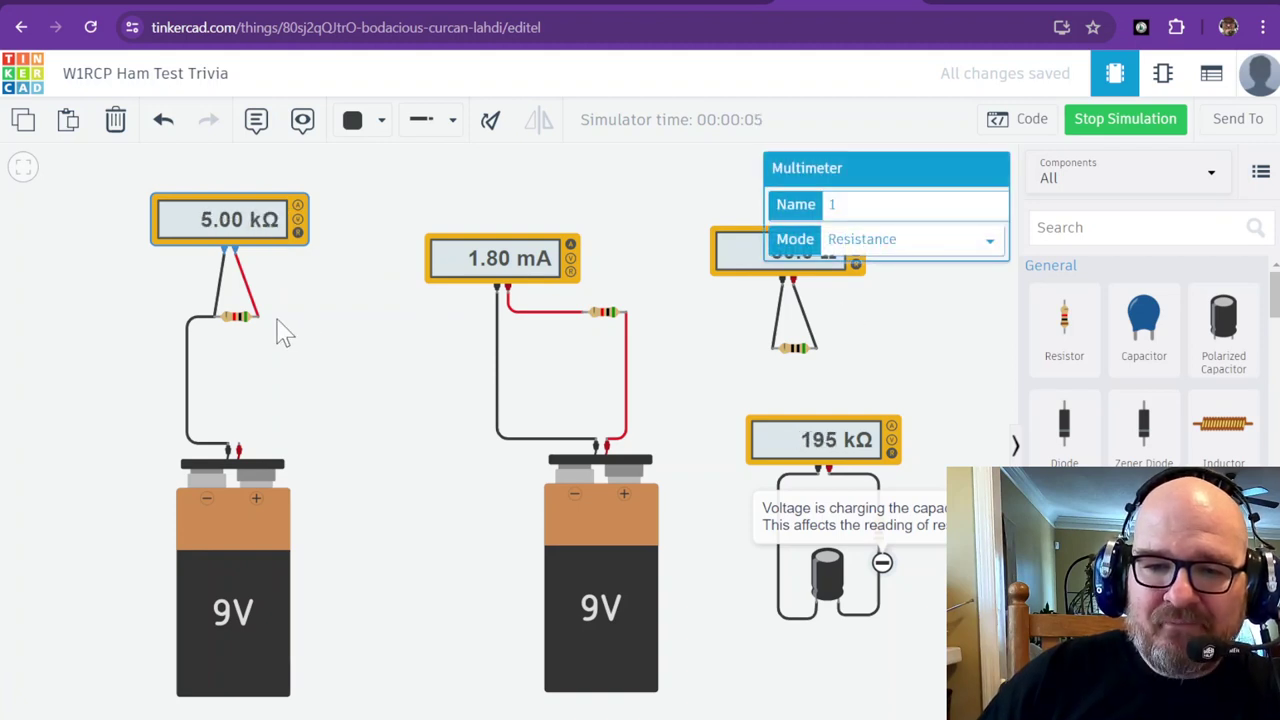
click(240, 330)
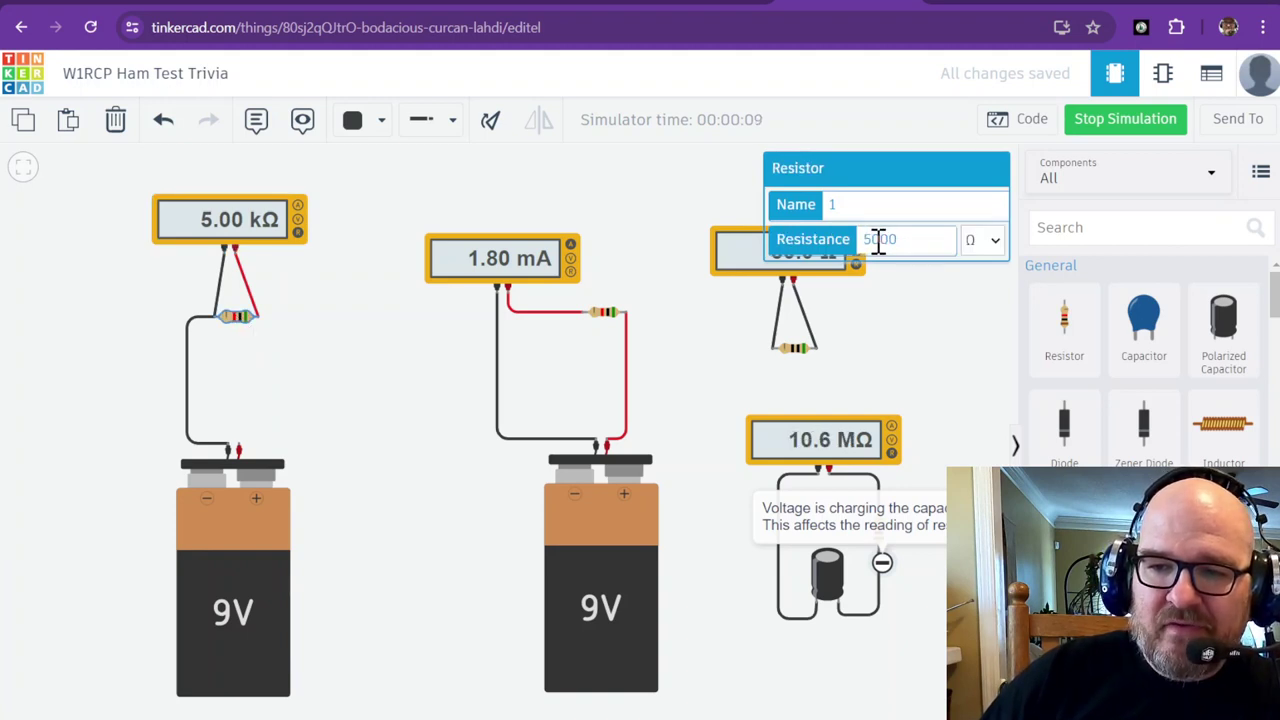
Stop the simulation, restore the deleted wire, and return to the Ham Test Trivia page.
click(1092, 122)
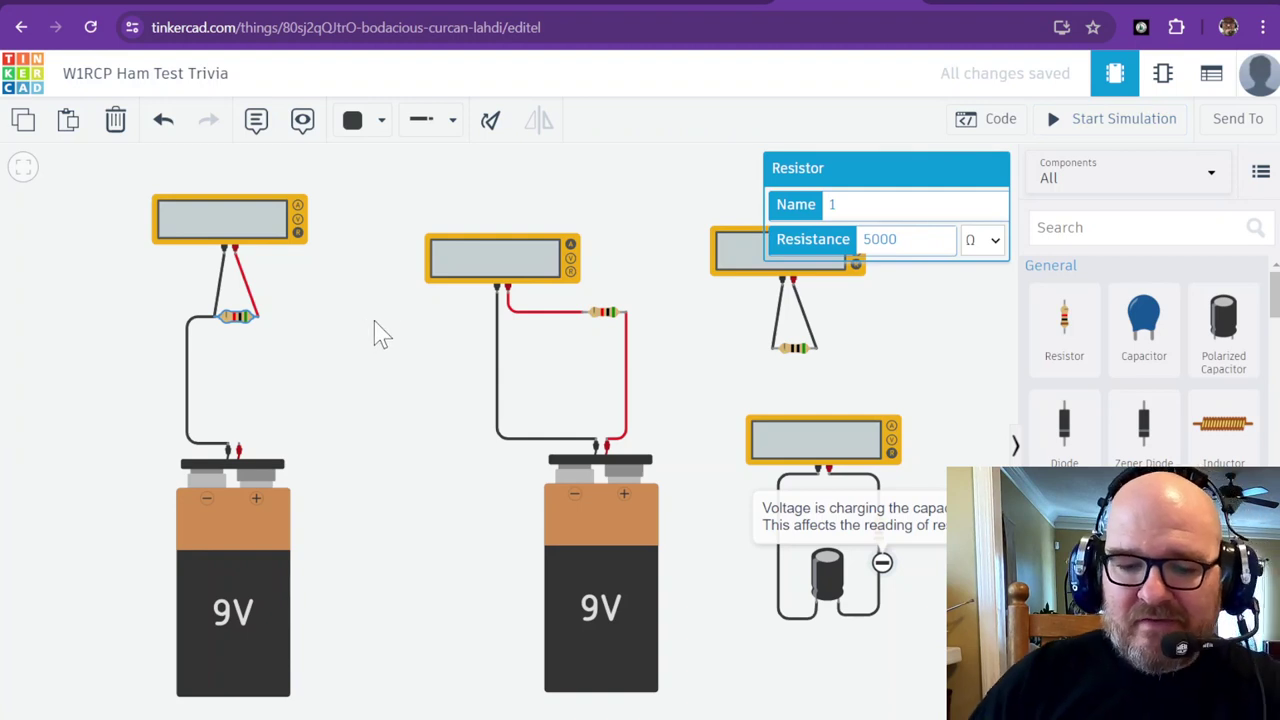
key(ctrl+z)
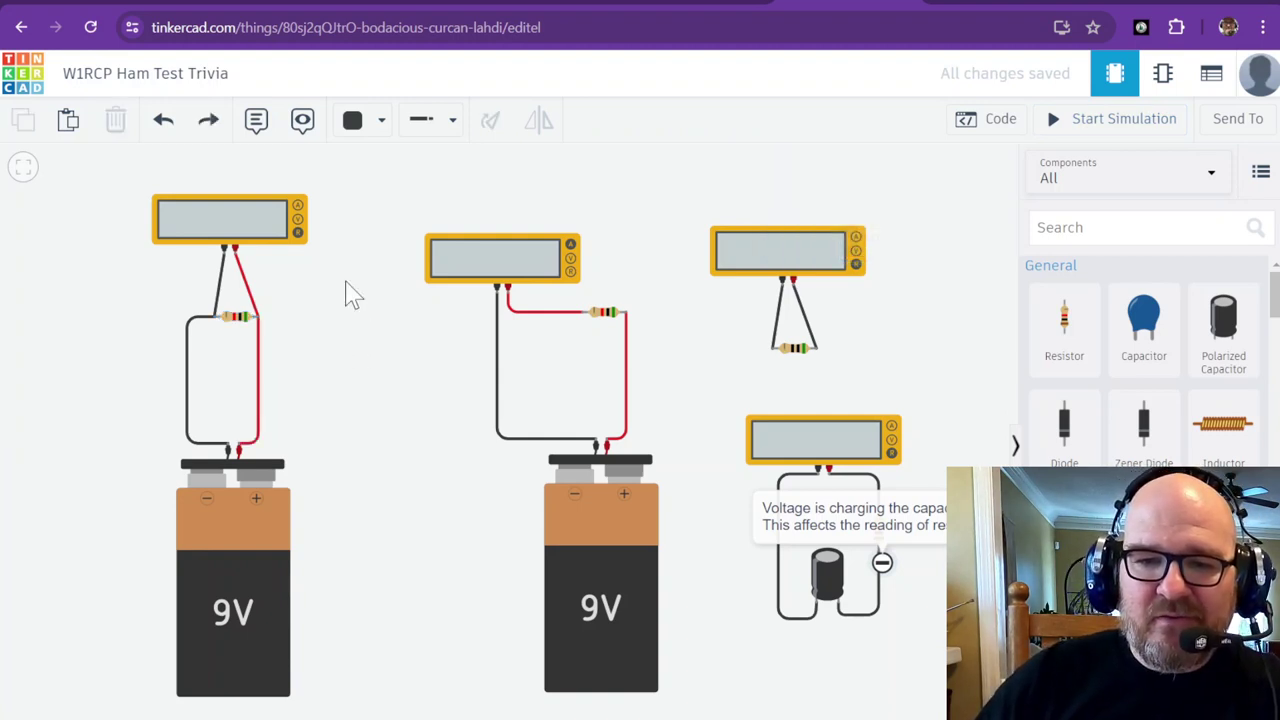
click(397, 5)
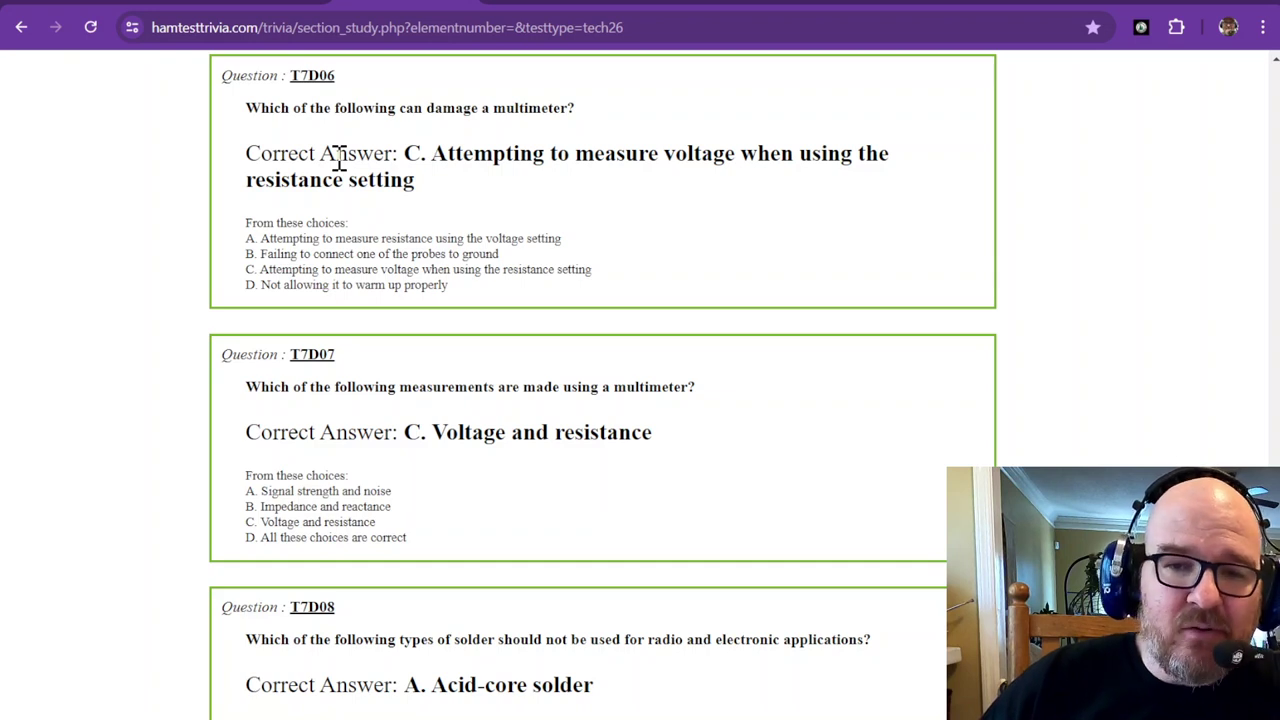
Bring T7D07 into view and highlight its answer, C. Voltage and resistance.
scroll(338, 163, down, 3)
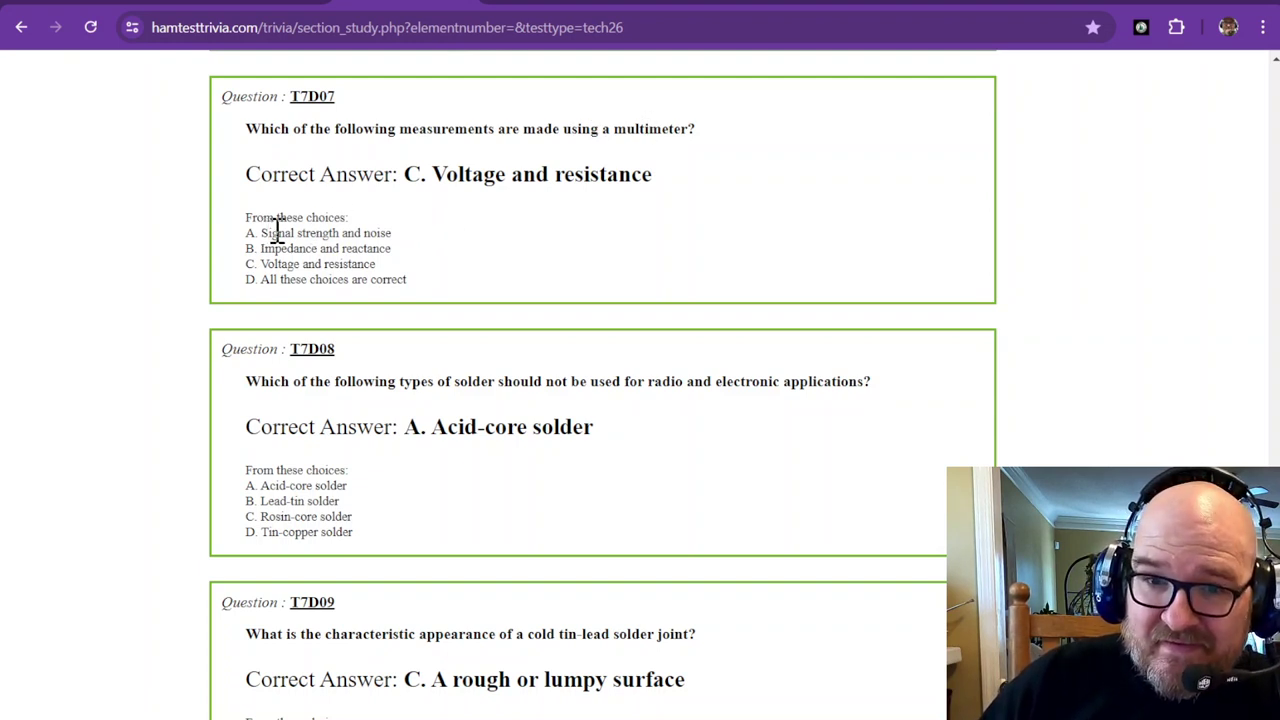
drag(262, 264, 382, 262)
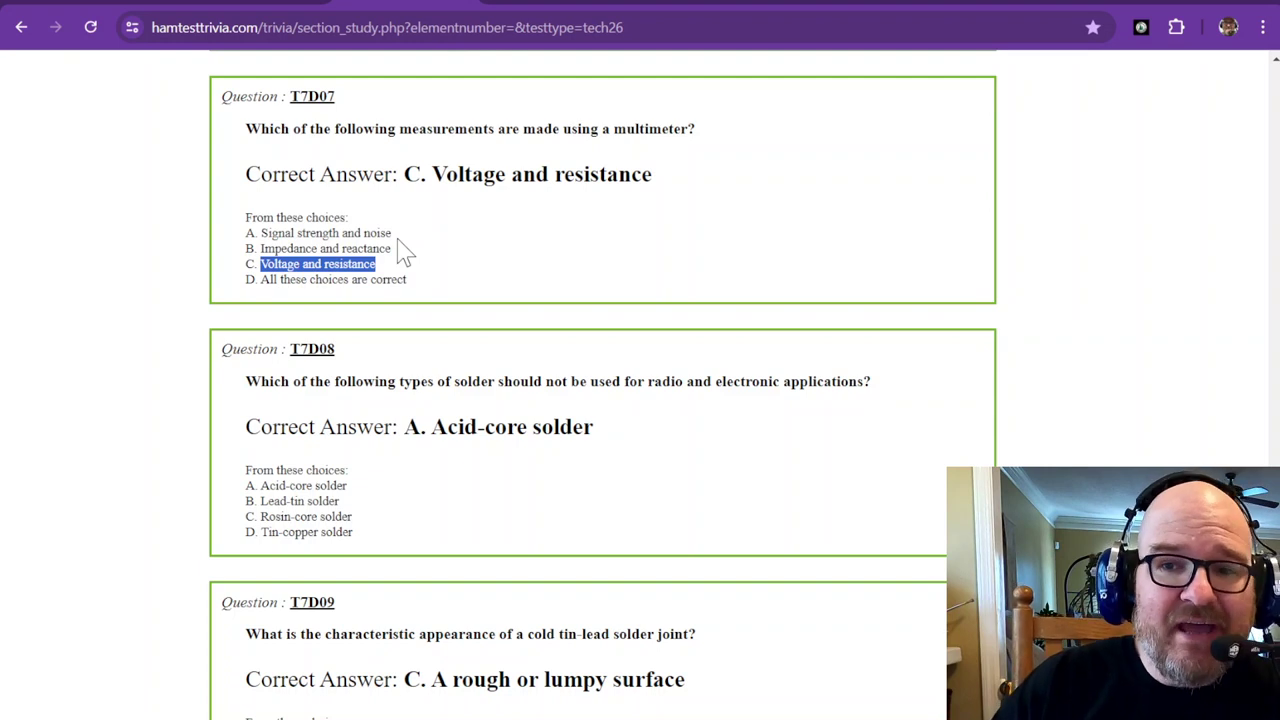
Move down the study page until question T7D08 on solder is at the top.
scroll(428, 248, down, 3)
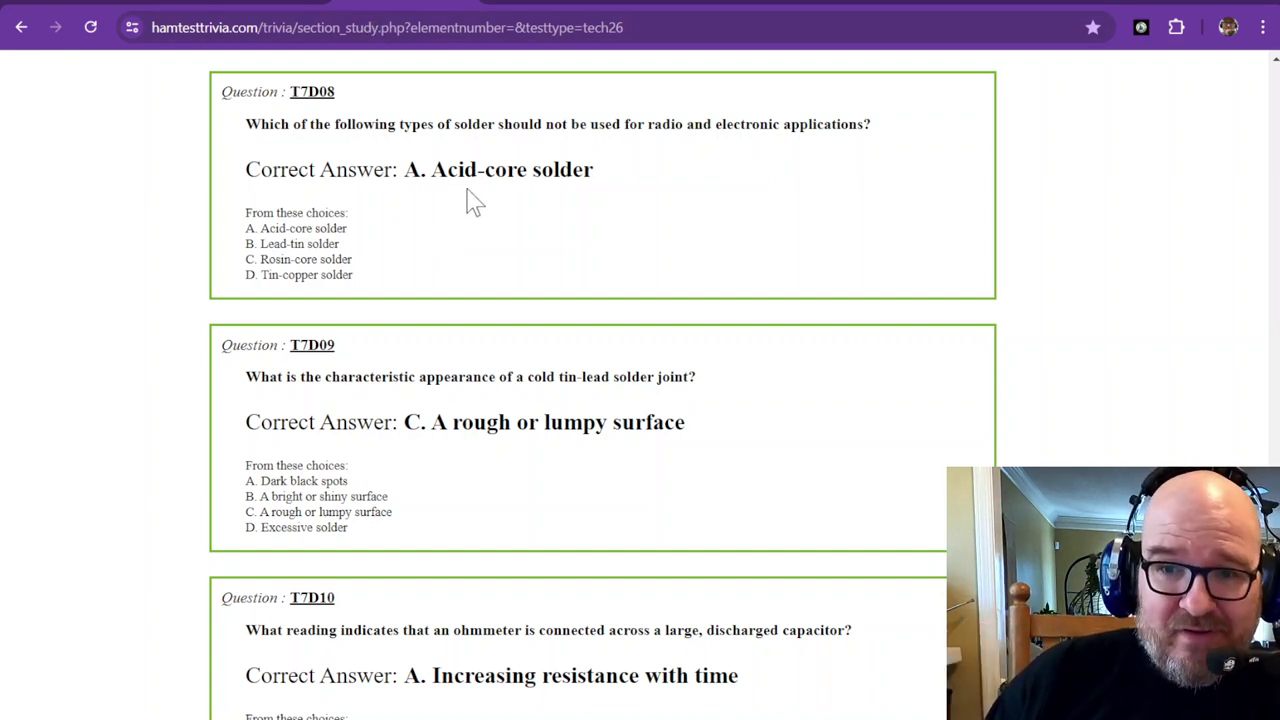
Highlight each T7D08 solder choice in turn, ending on Acid-core, then bring T7D09 to the top.
drag(431, 169, 600, 169)
click(597, 168)
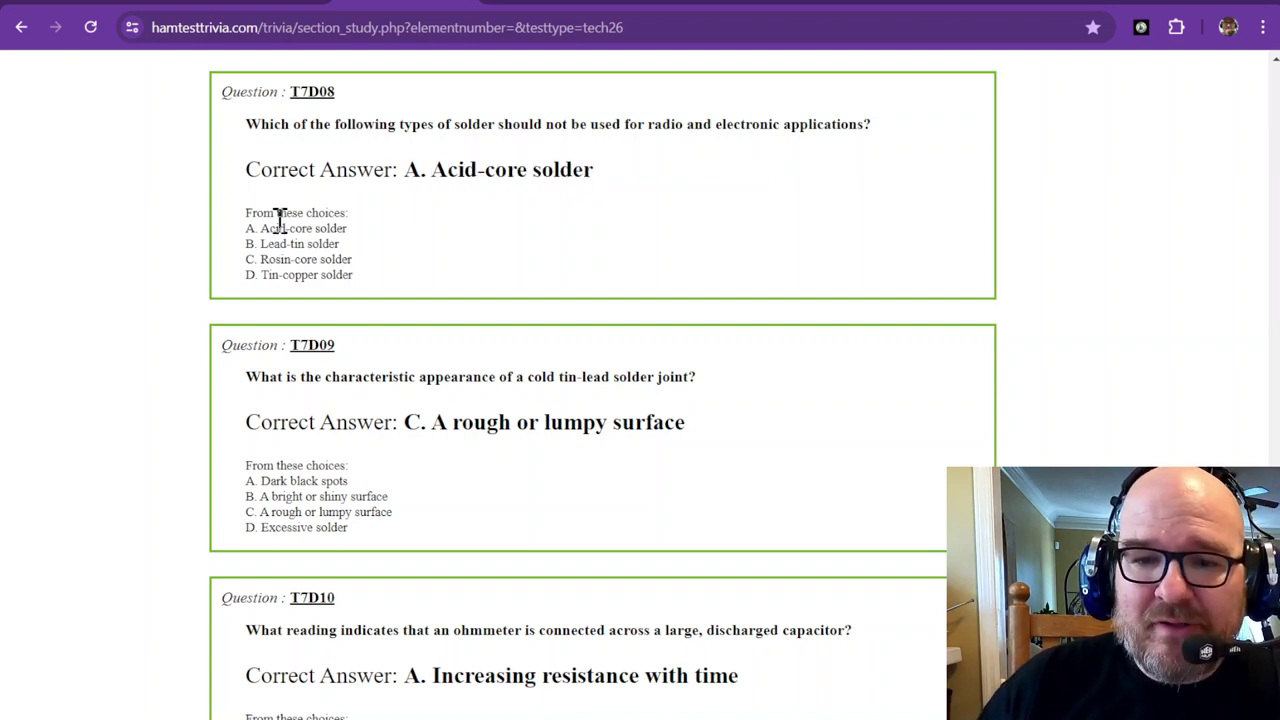
drag(259, 228, 287, 231)
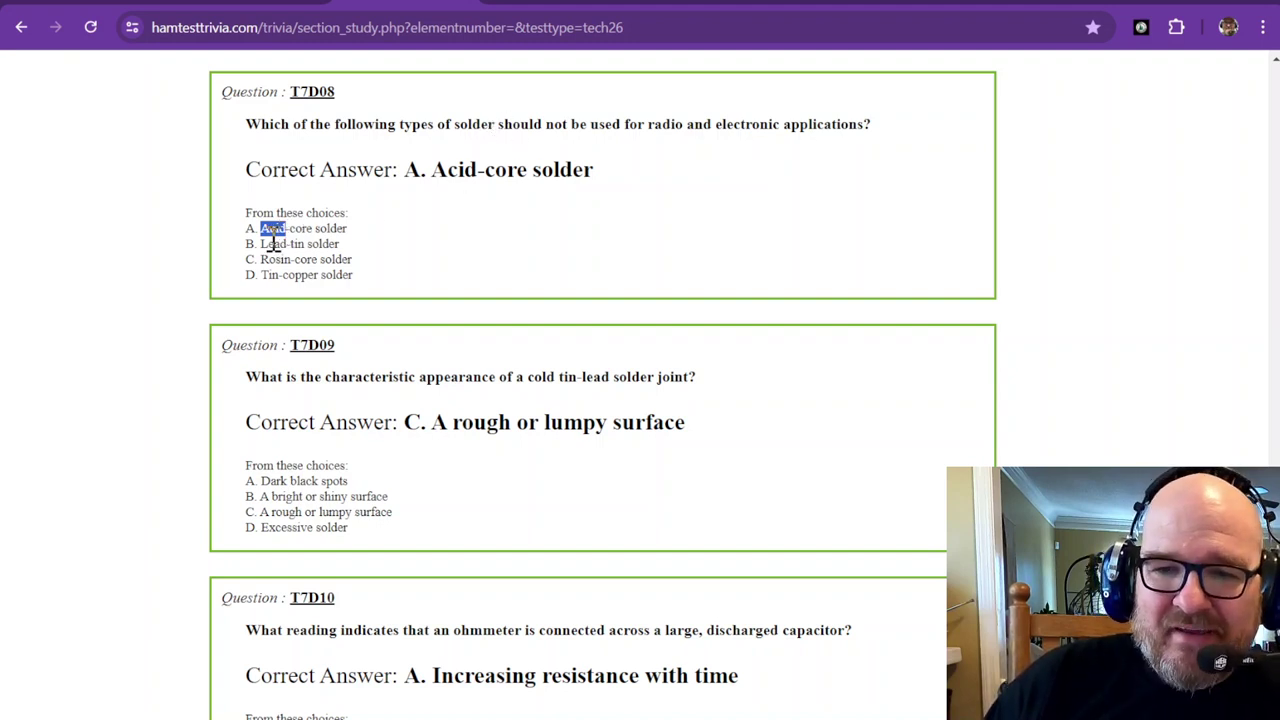
drag(259, 245, 390, 265)
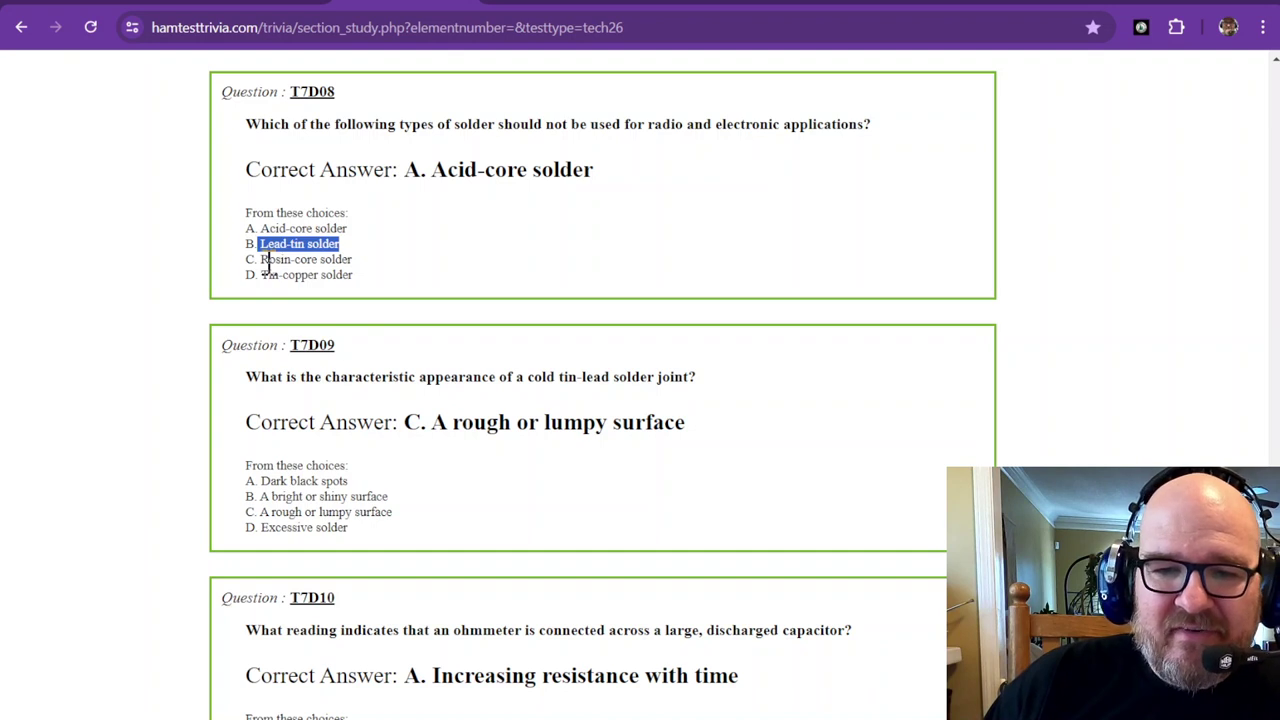
drag(260, 261, 612, 268)
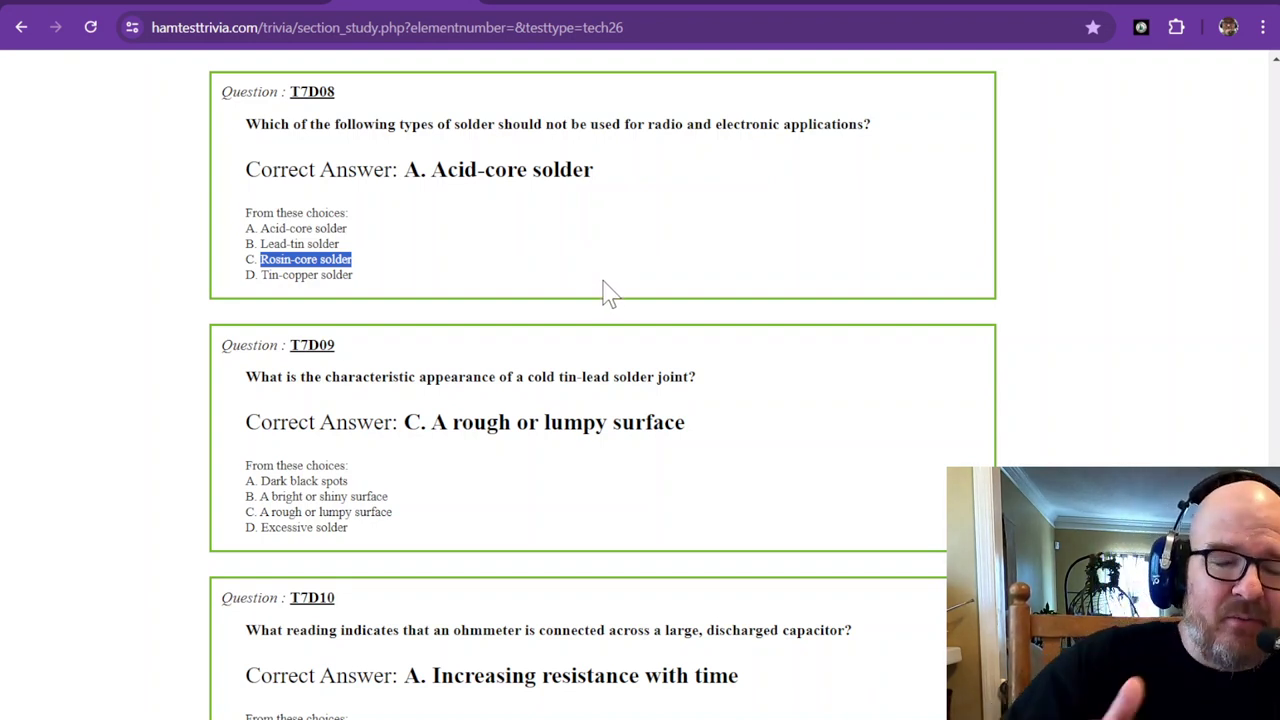
click(260, 278)
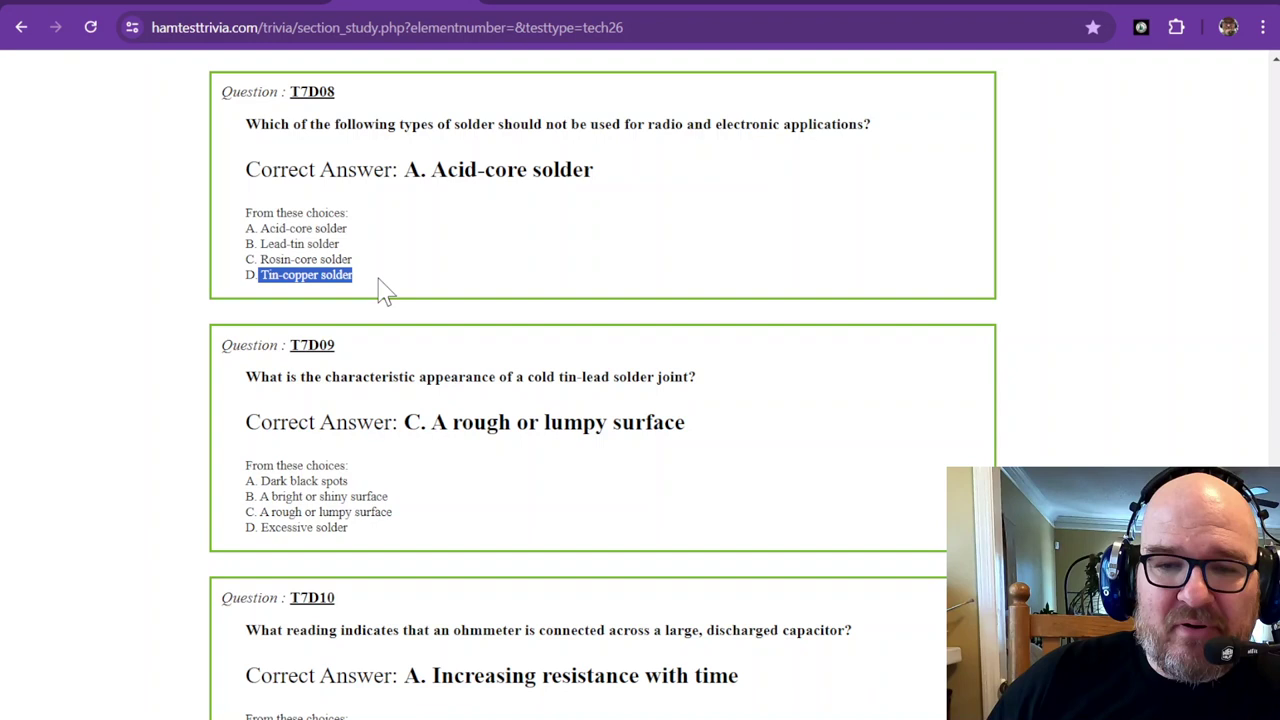
click(361, 286)
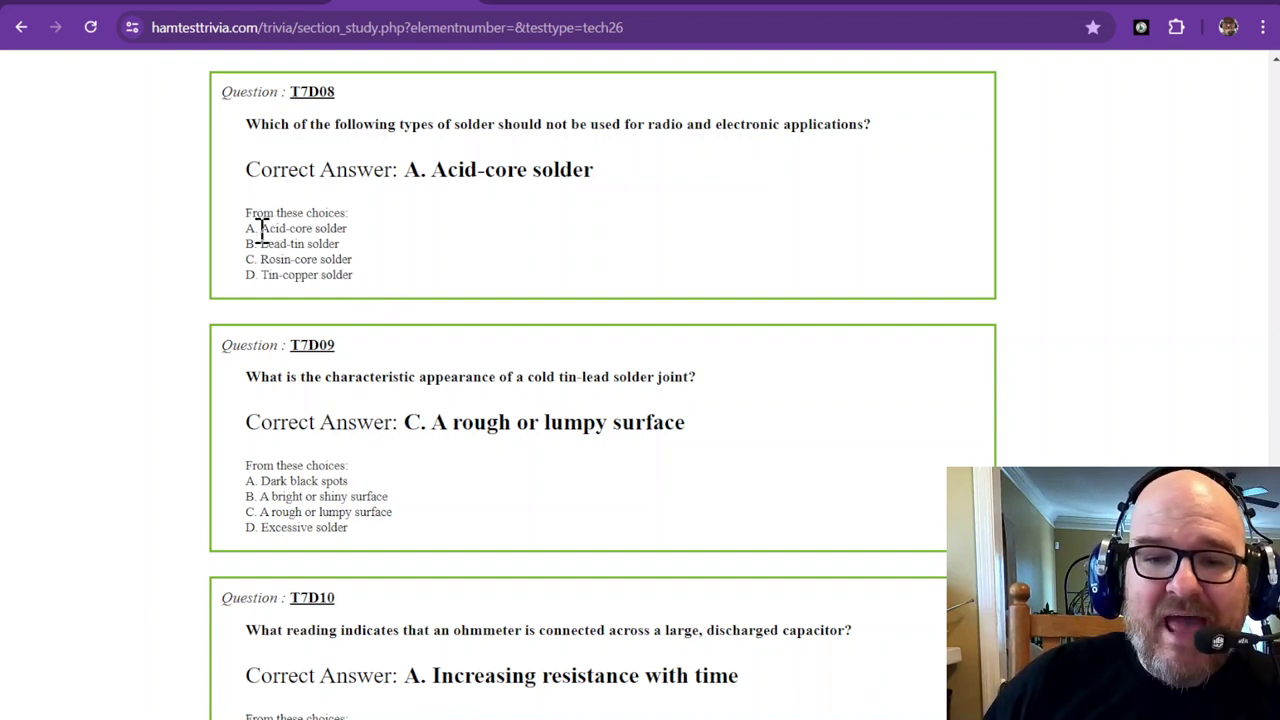
drag(261, 229, 287, 228)
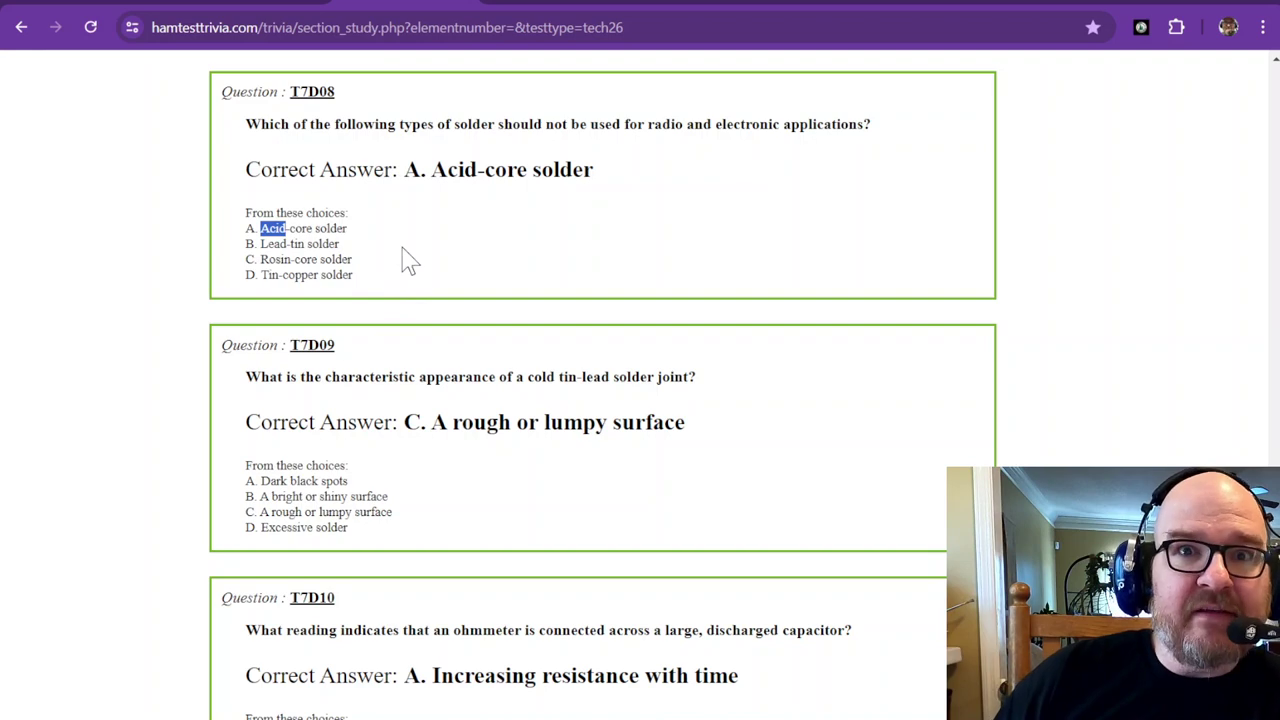
scroll(409, 261, down, 3)
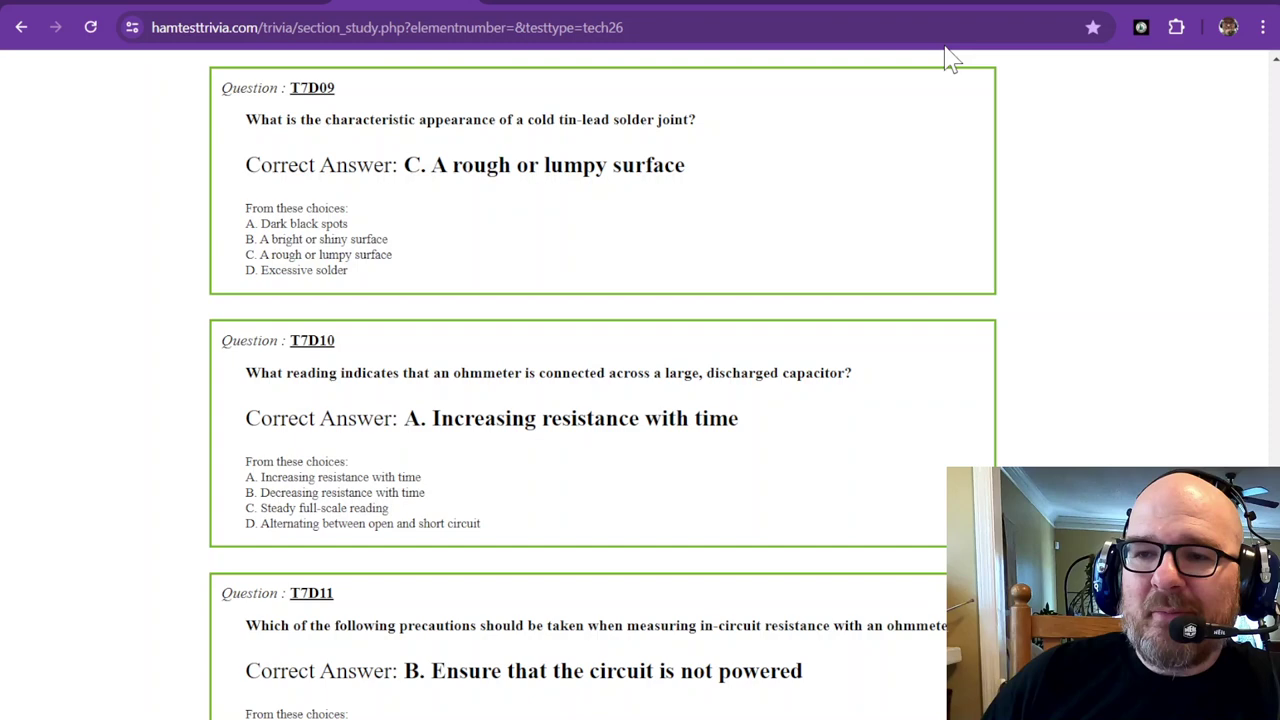
Go to the Adafruit Common Soldering Problems page and highlight its heading.
click(990, 3)
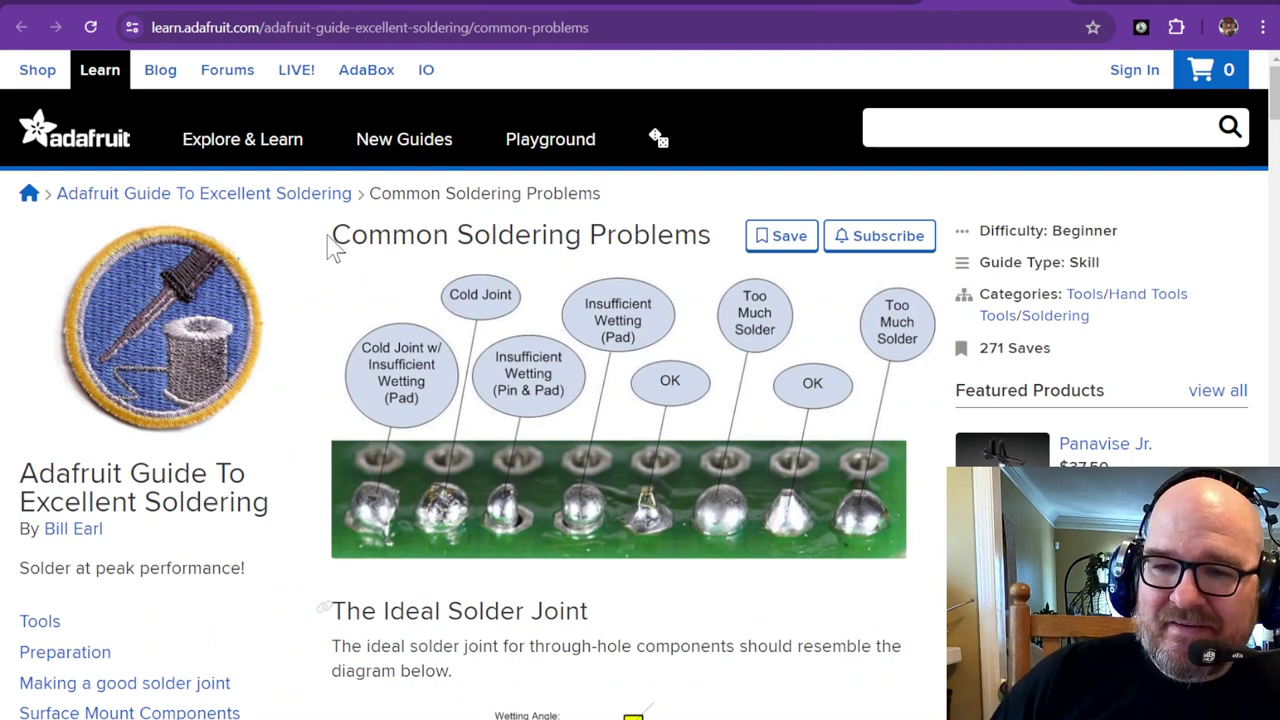
drag(328, 237, 723, 251)
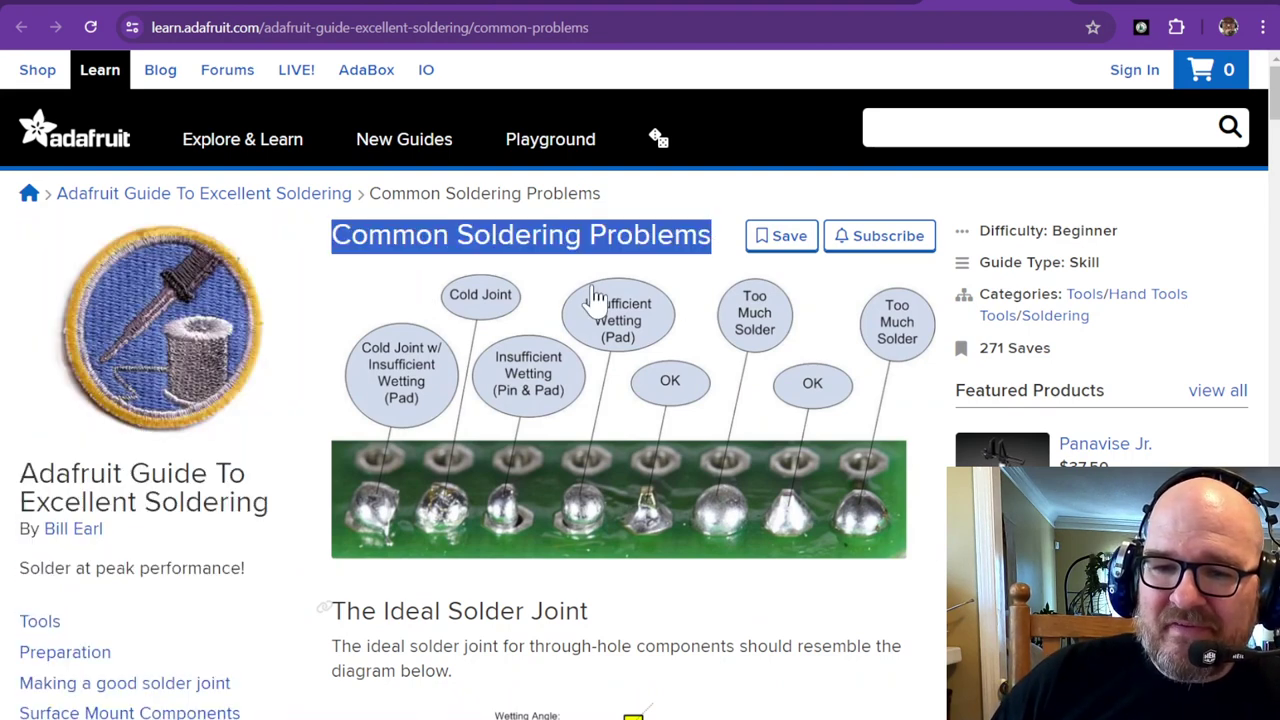
click(454, 242)
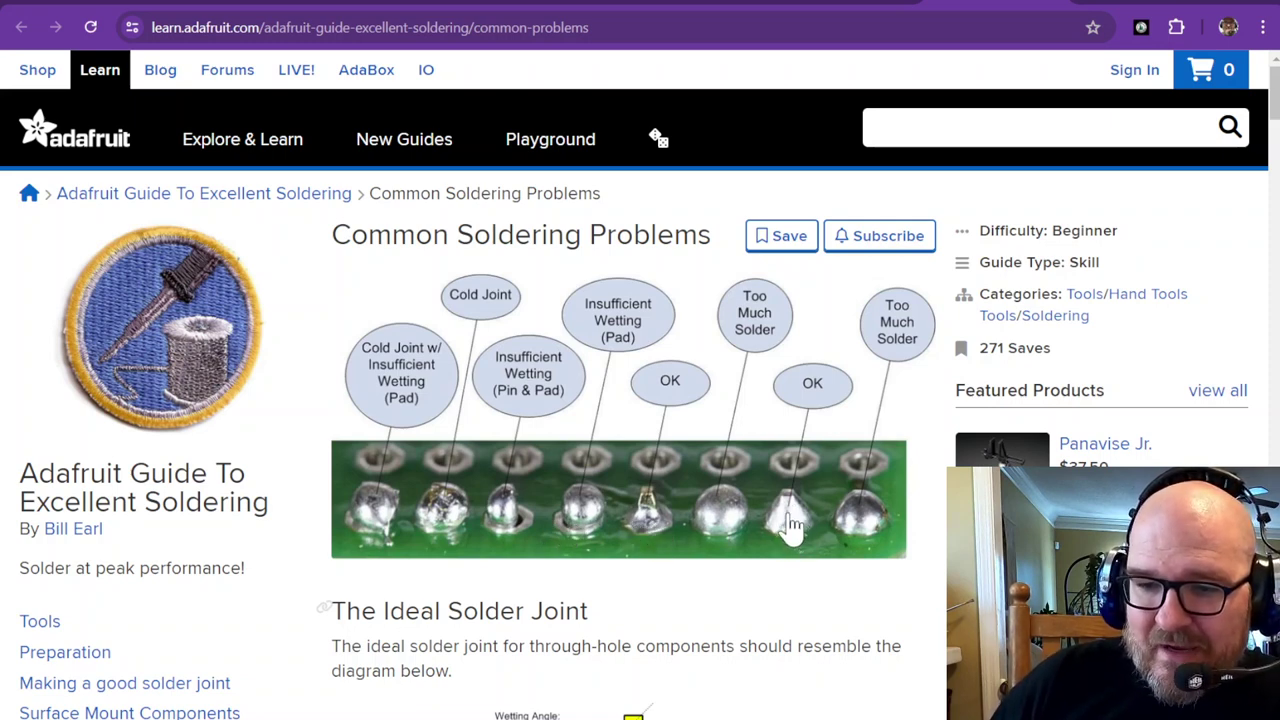
Read through the Common Soldering Problems article to All of the Above, then return to Ham Test Trivia.
scroll(598, 420, down, 1)
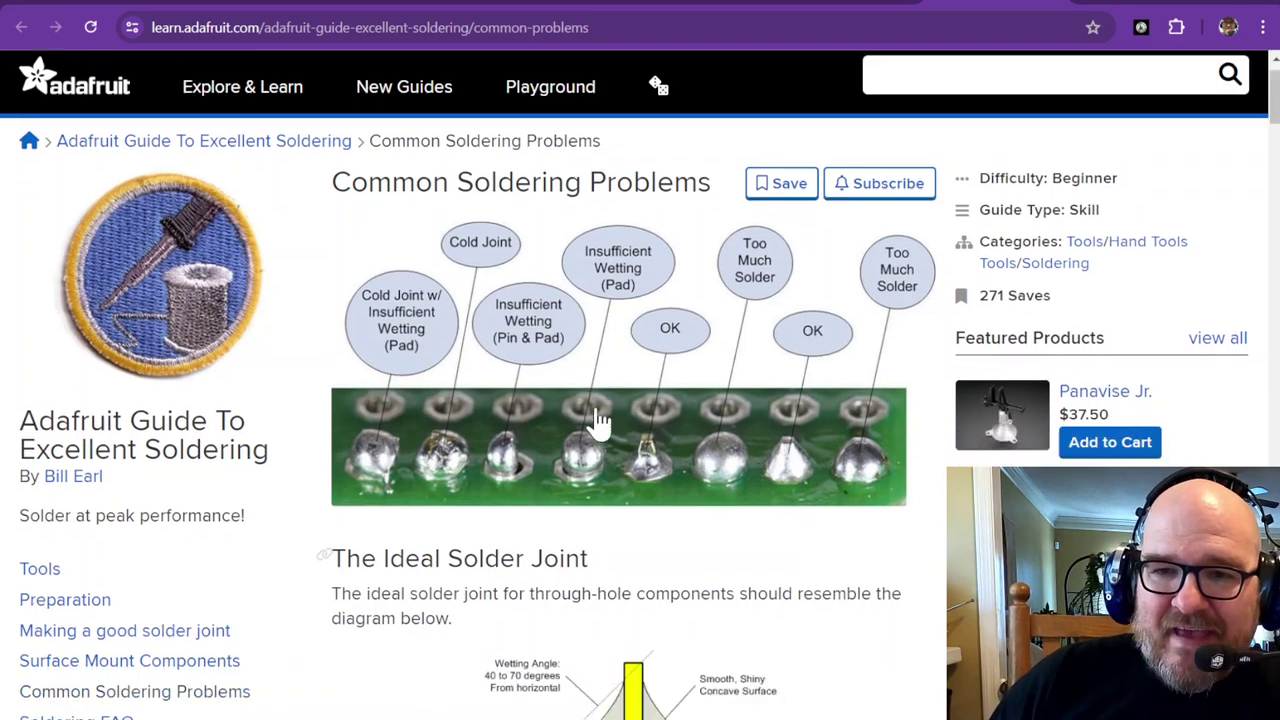
scroll(598, 420, down, 5)
scroll(600, 423, up, 1)
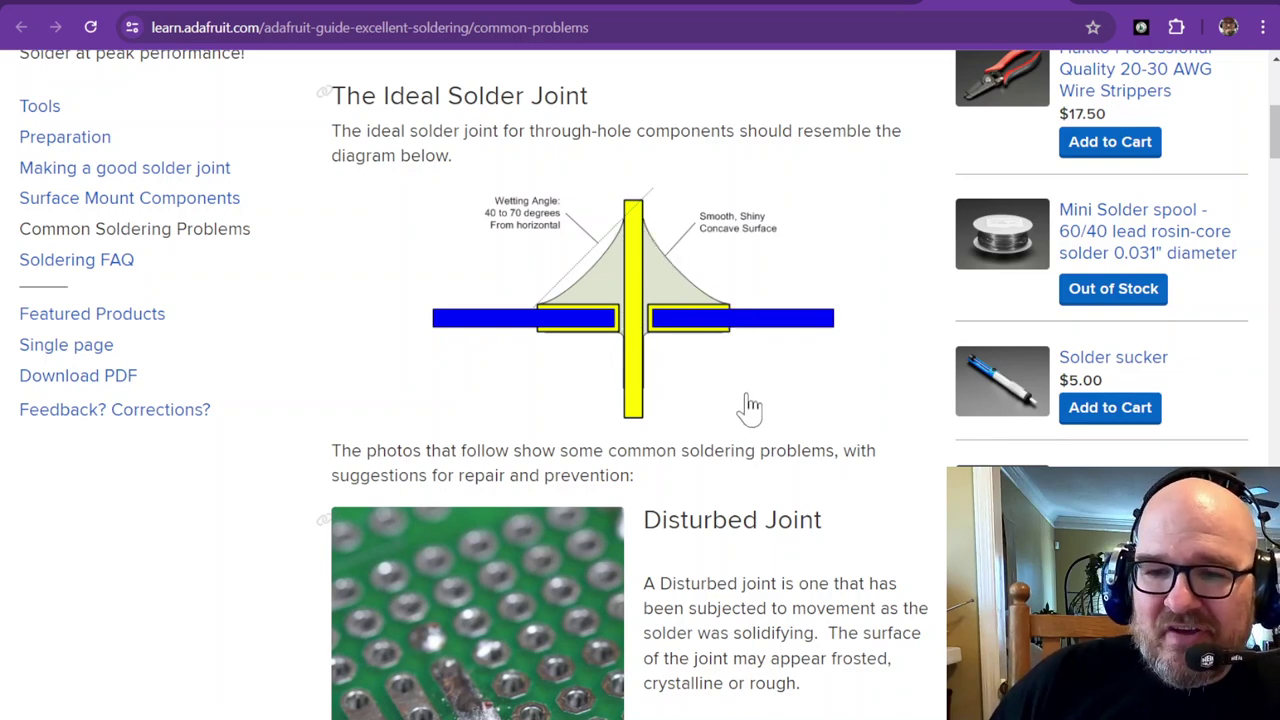
scroll(750, 407, down, 15)
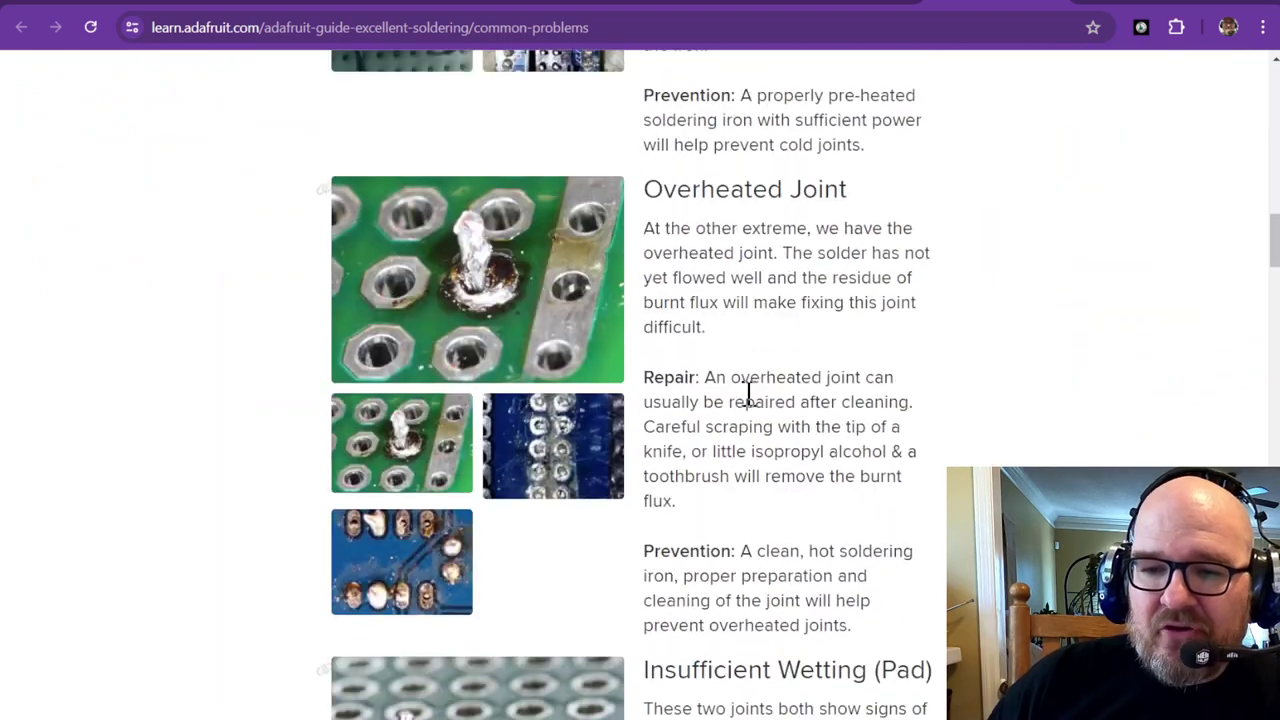
scroll(748, 395, up, 6)
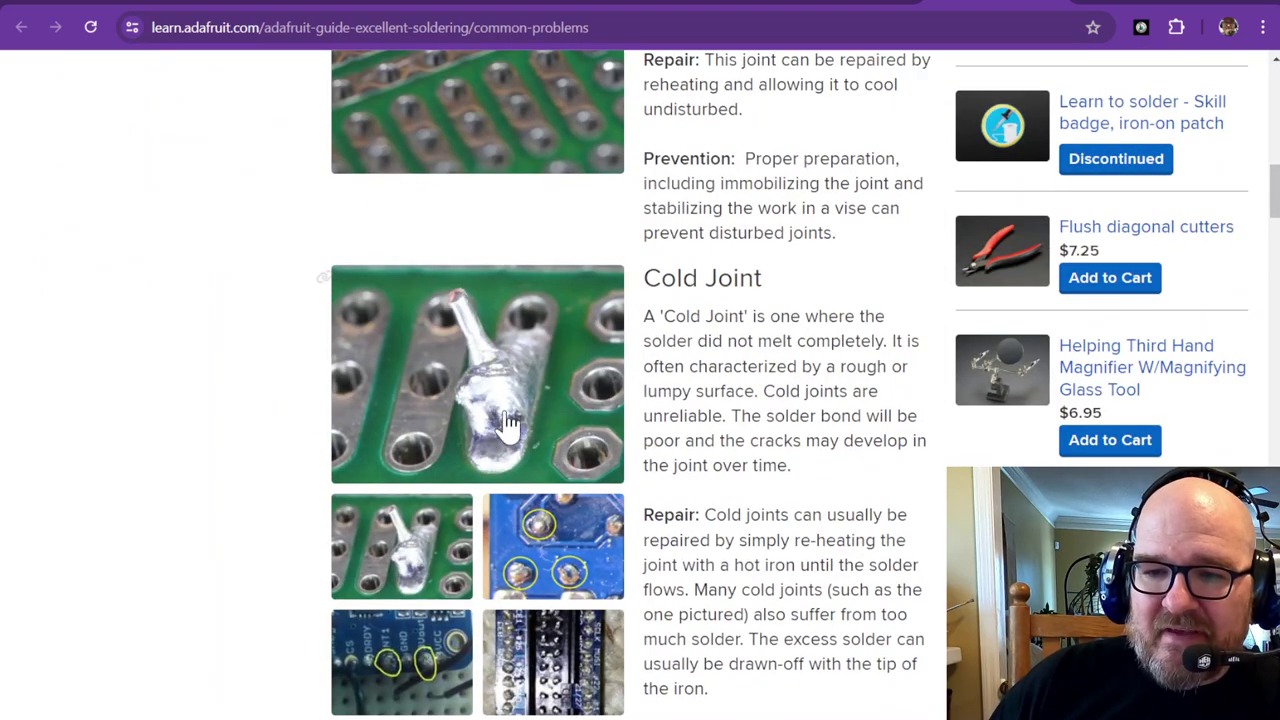
scroll(514, 423, down, 2)
mouse_move(510, 368)
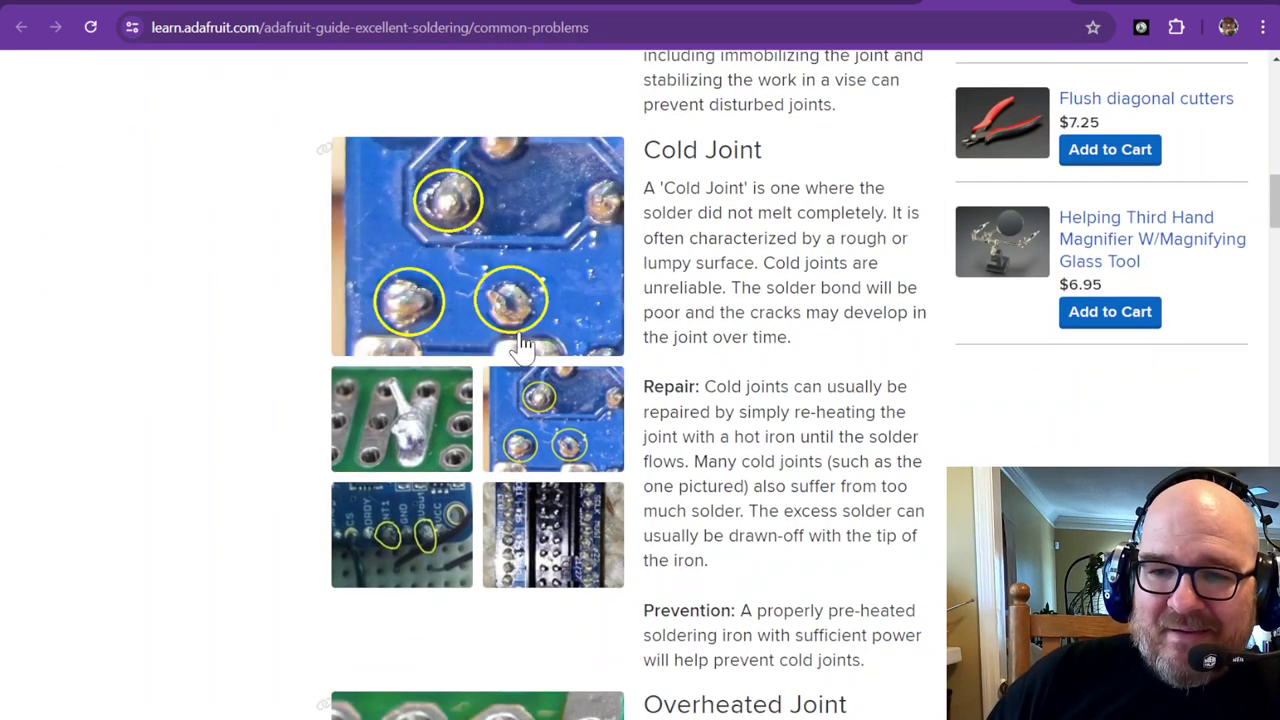
scroll(651, 374, down, 5)
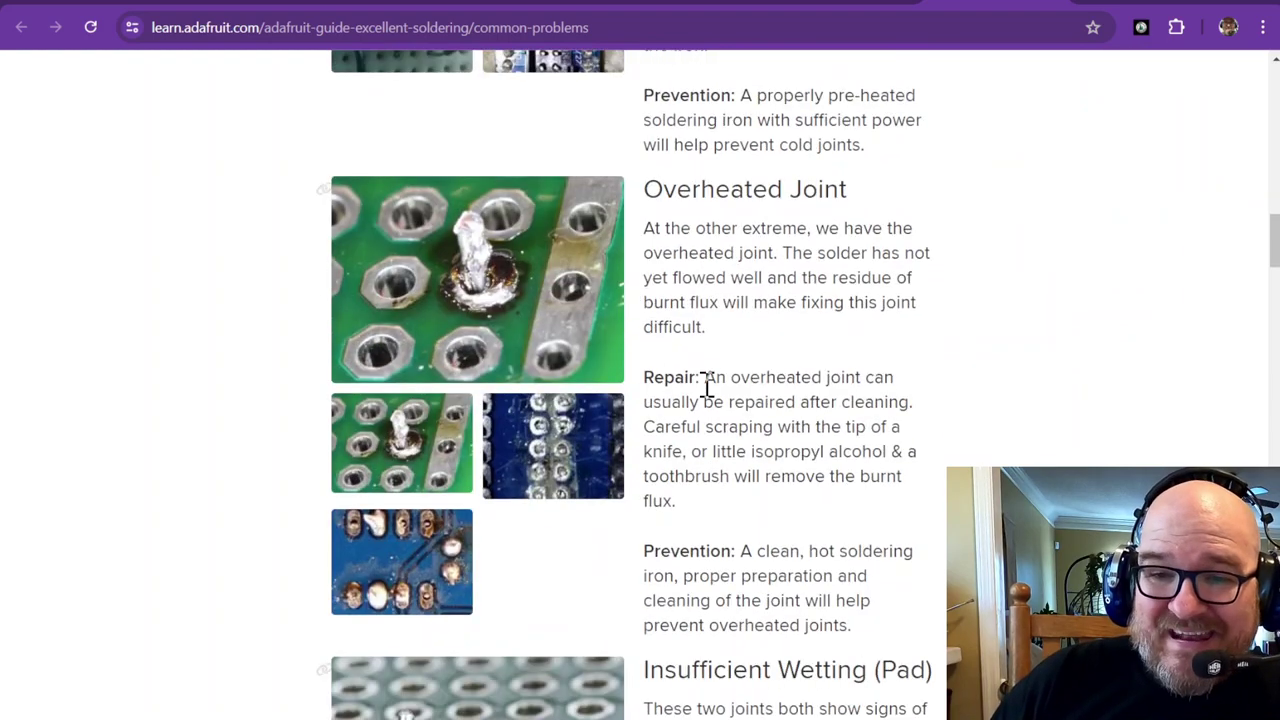
scroll(706, 385, down, 6)
scroll(708, 390, up, 2)
scroll(706, 388, down, 12)
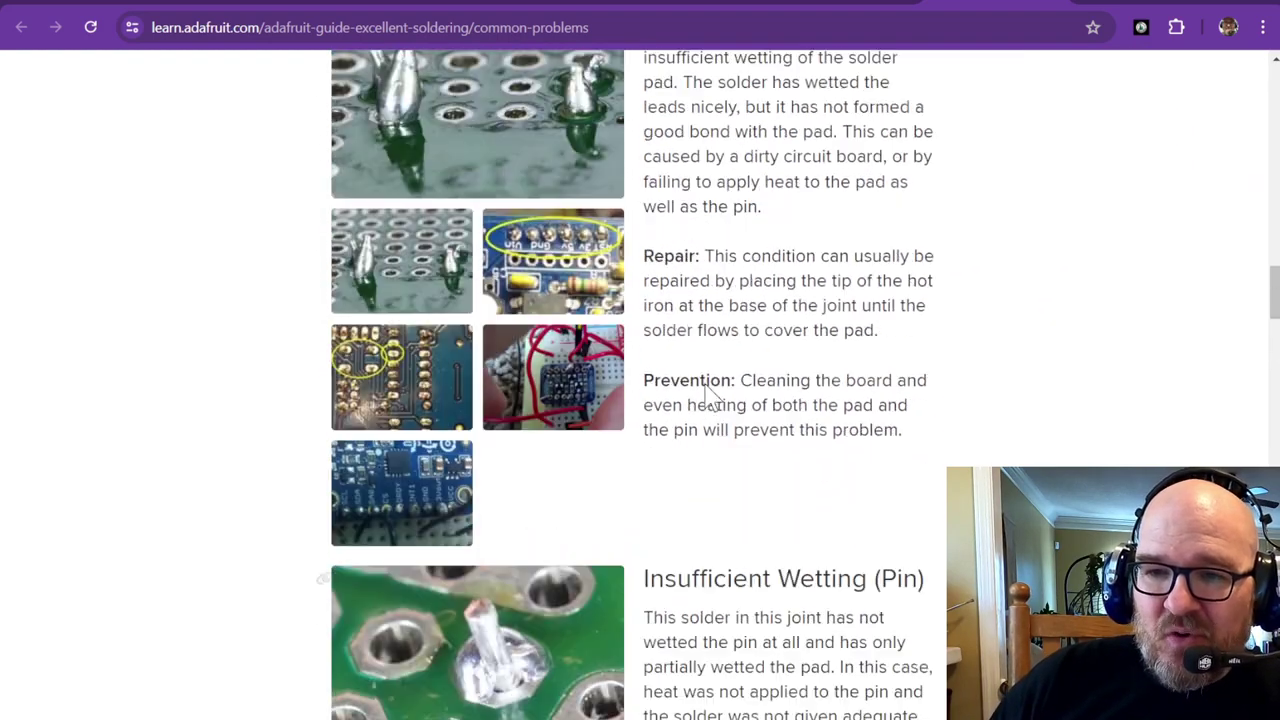
scroll(706, 385, down, 12)
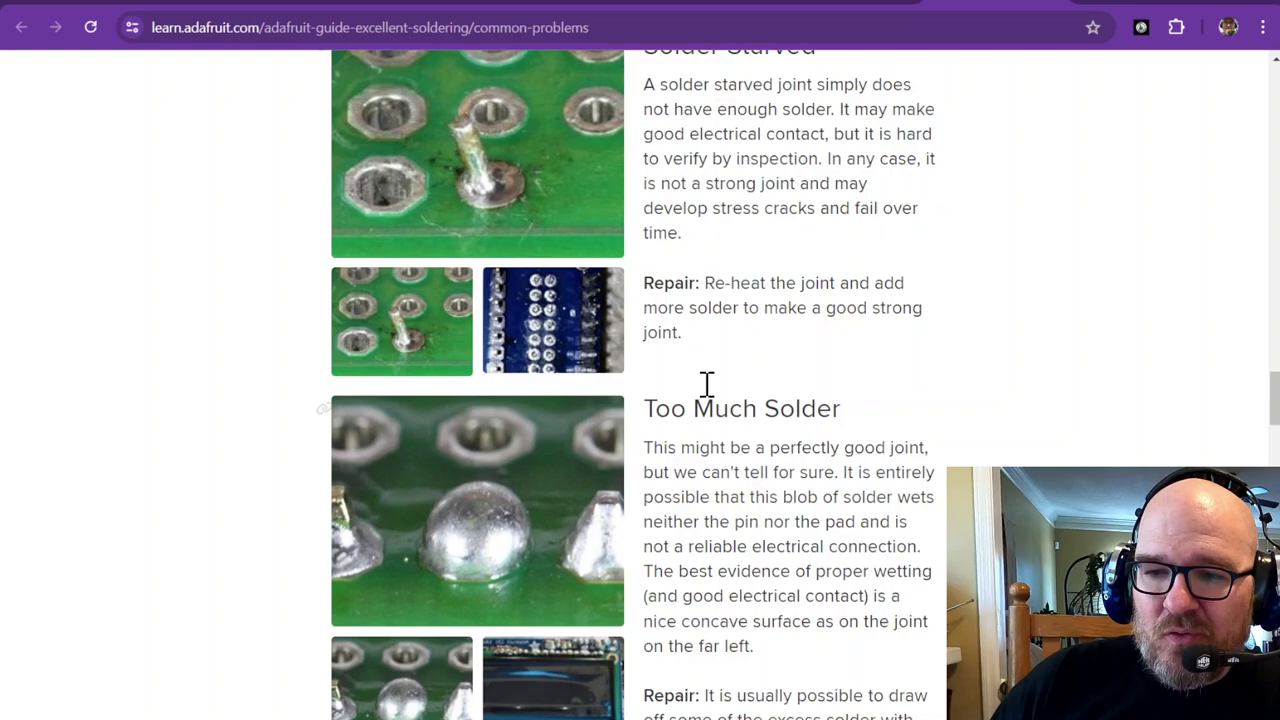
scroll(709, 385, down, 6)
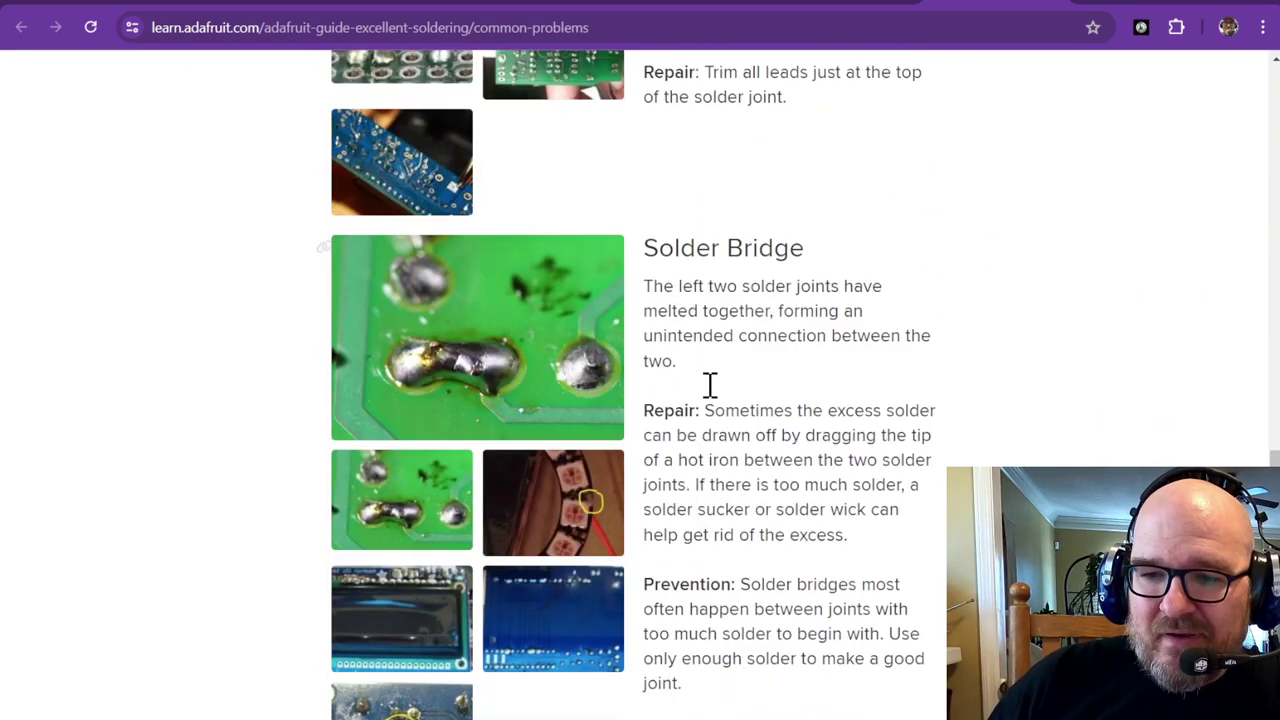
scroll(708, 388, down, 16)
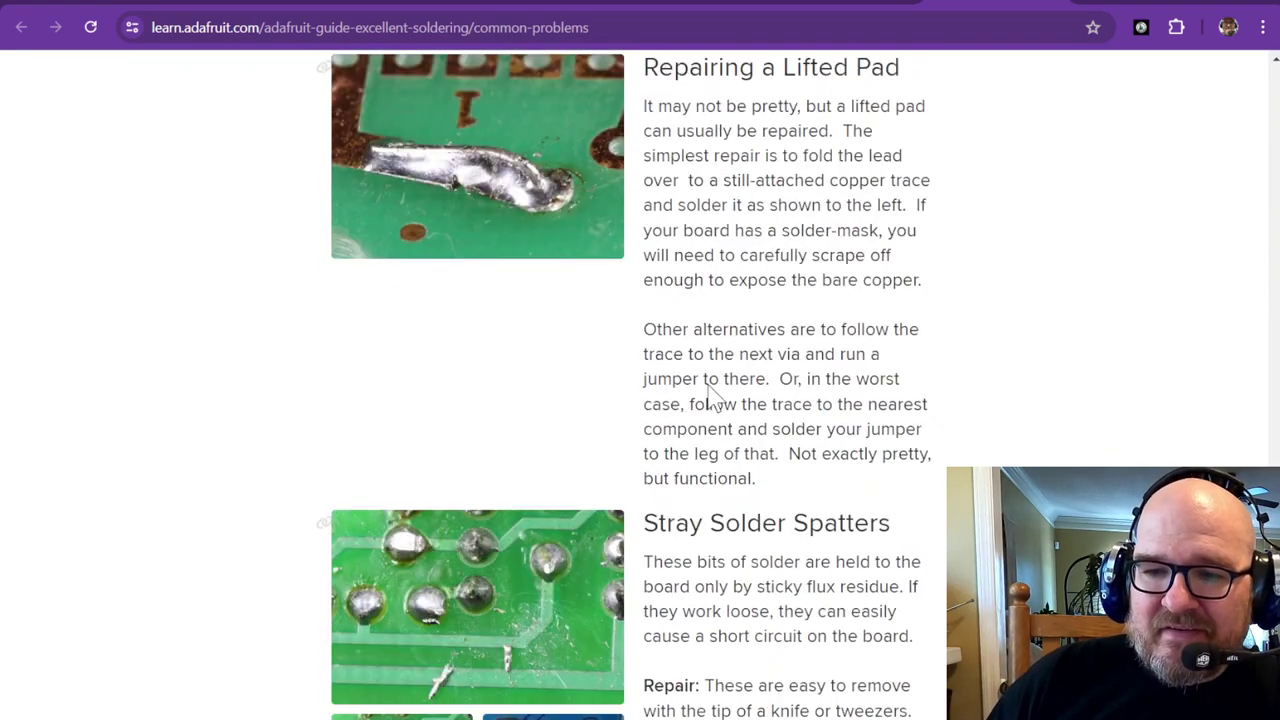
scroll(708, 390, up, 3)
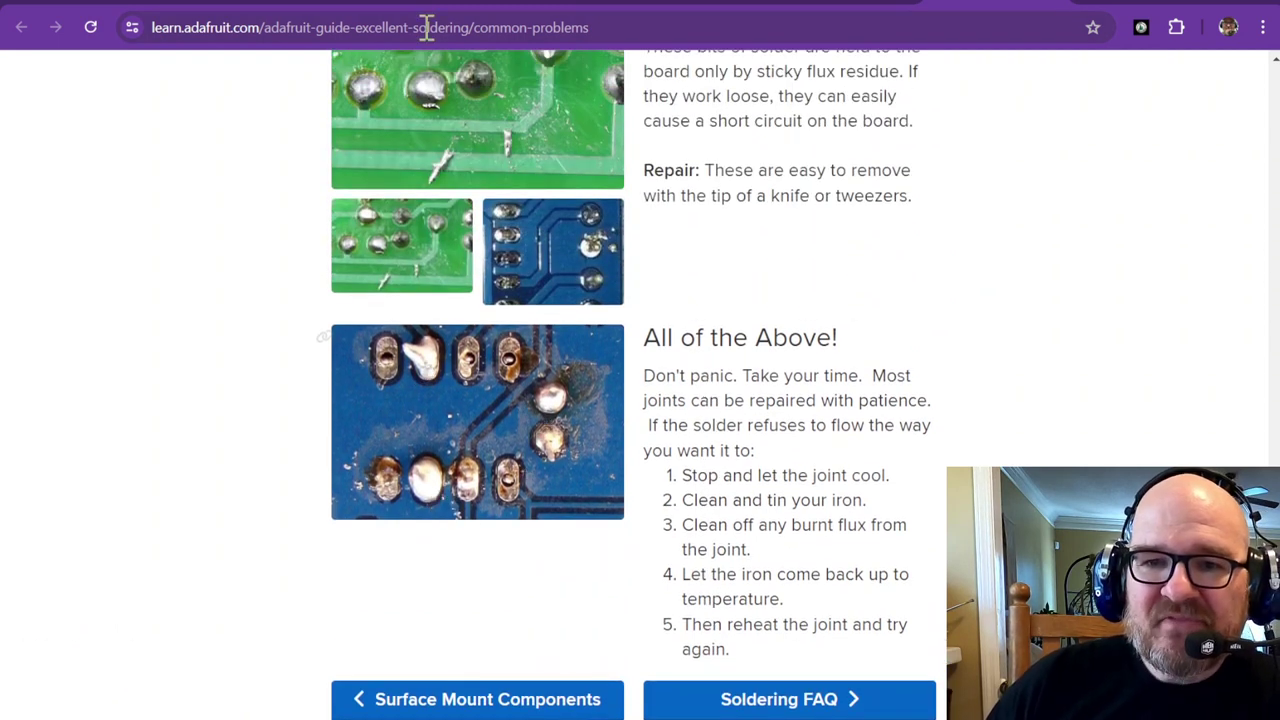
click(405, 3)
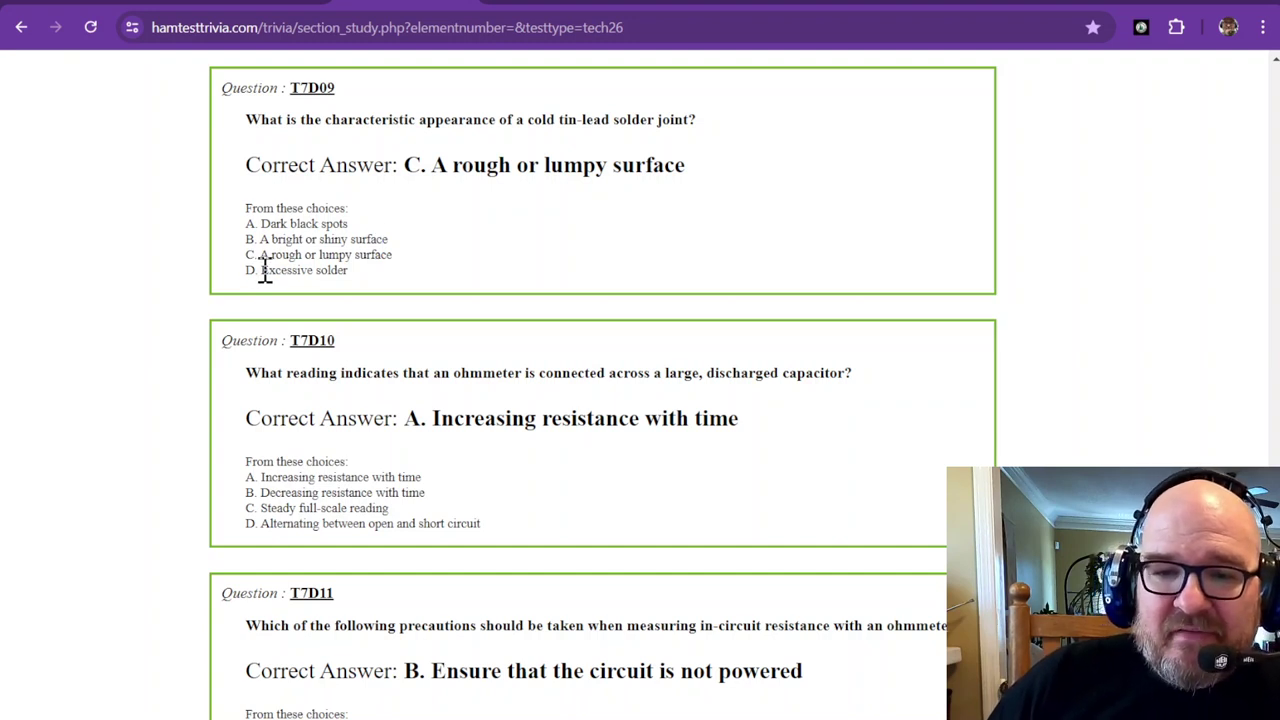
drag(290, 270, 264, 268)
click(380, 289)
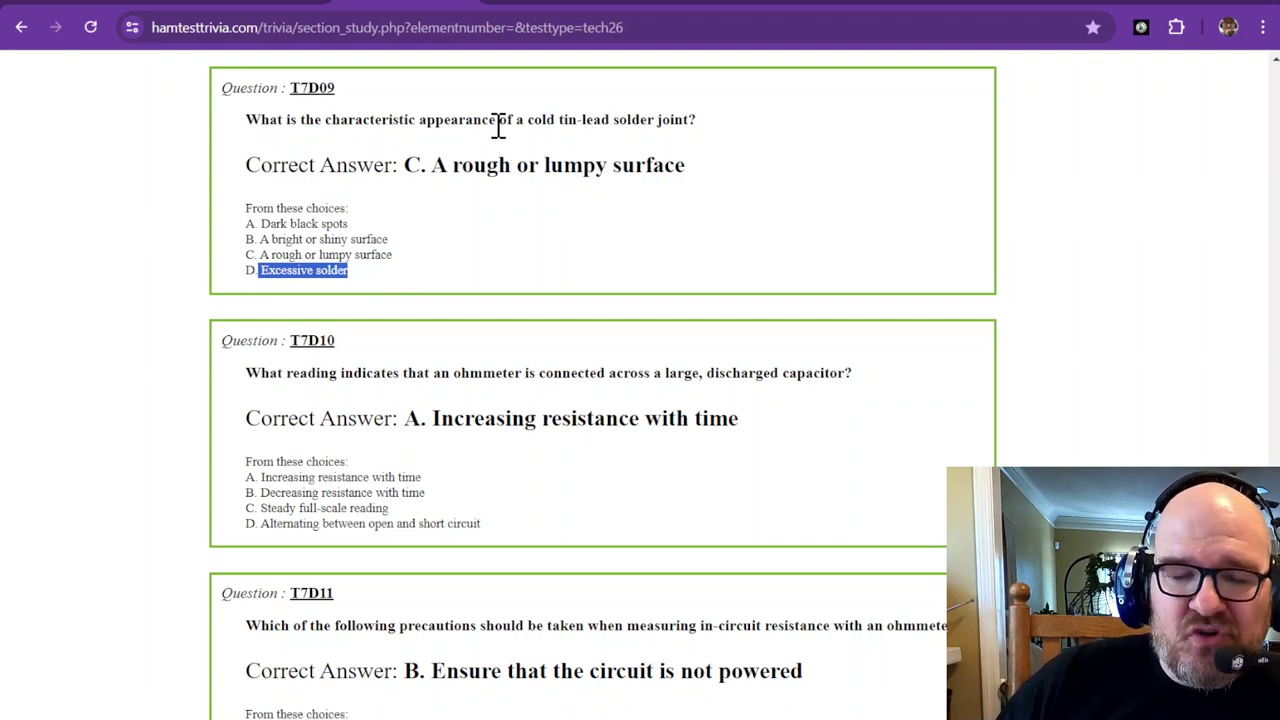
click(328, 277)
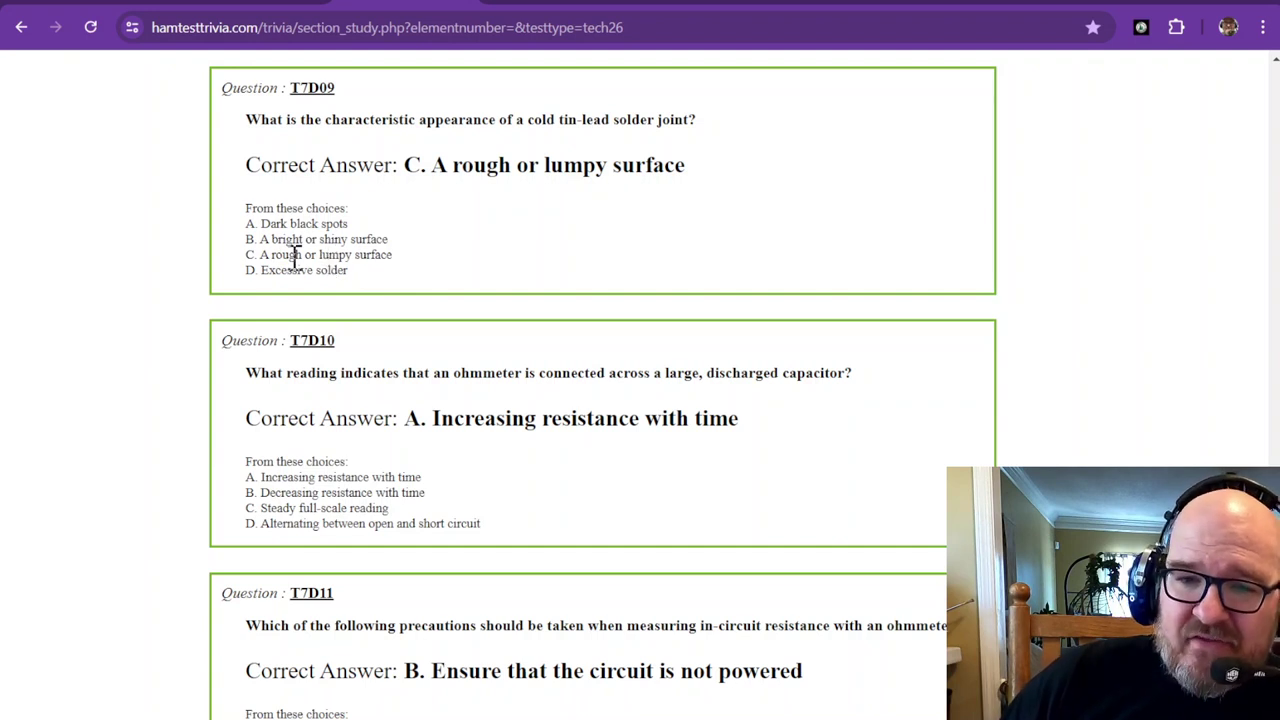
drag(261, 255, 388, 255)
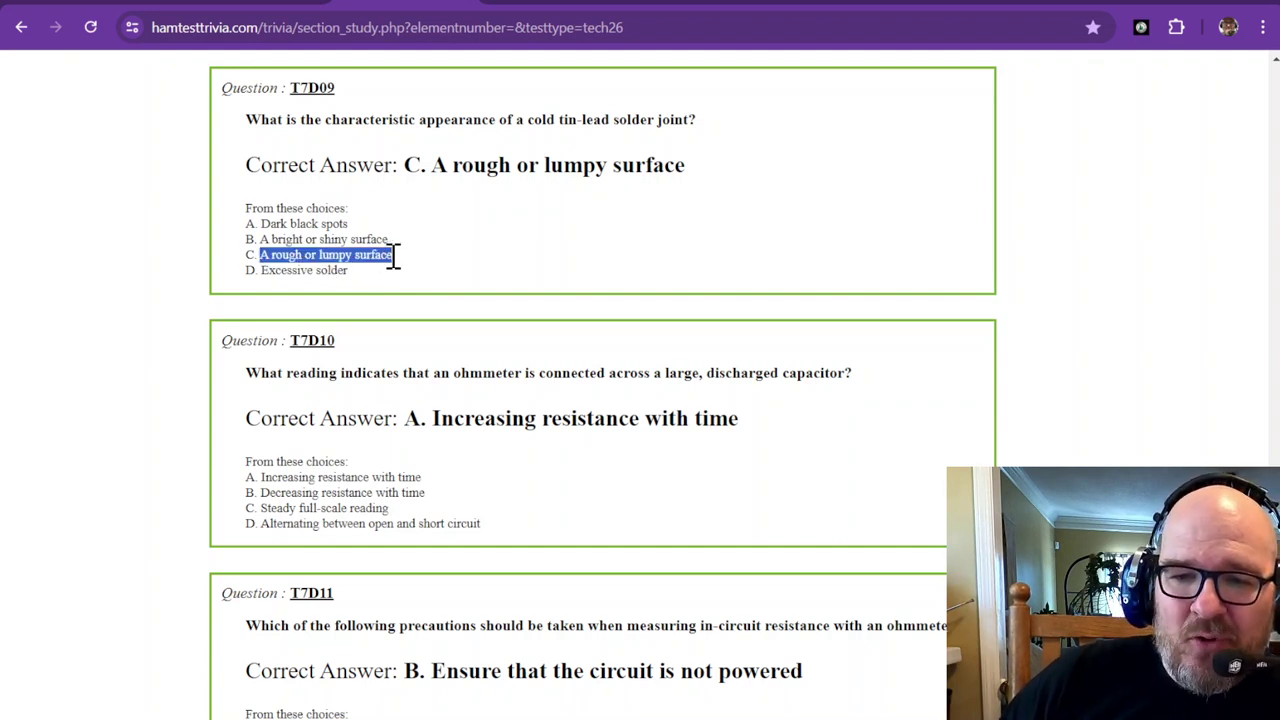
click(393, 256)
scroll(395, 260, down, 3)
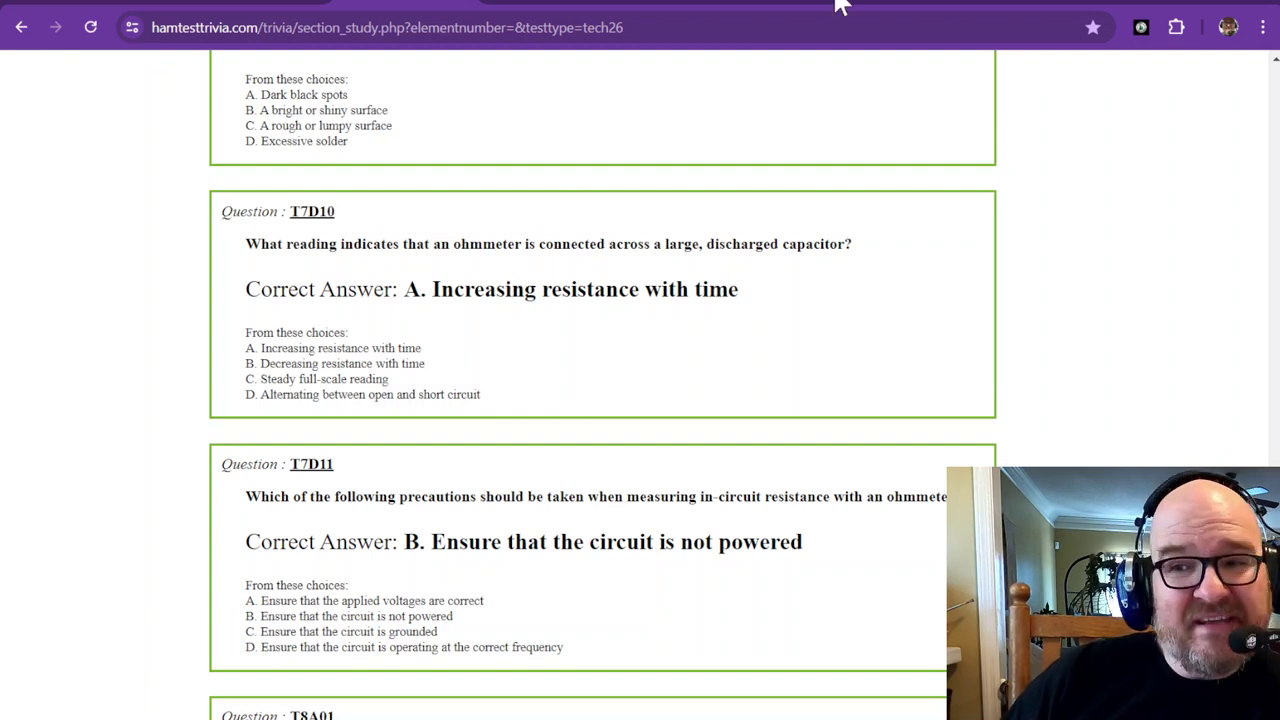
Check the capacitor's capacitance and voltage rating in the Tinkercad circuit.
click(866, 3)
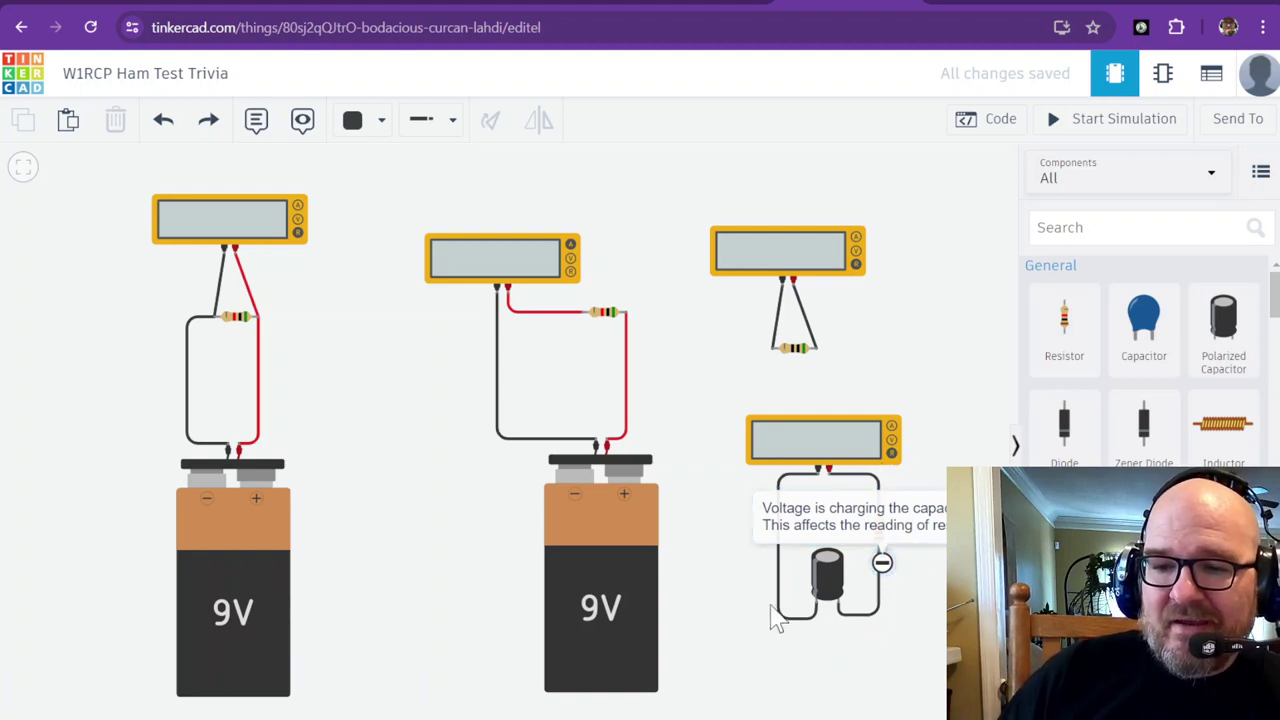
click(830, 580)
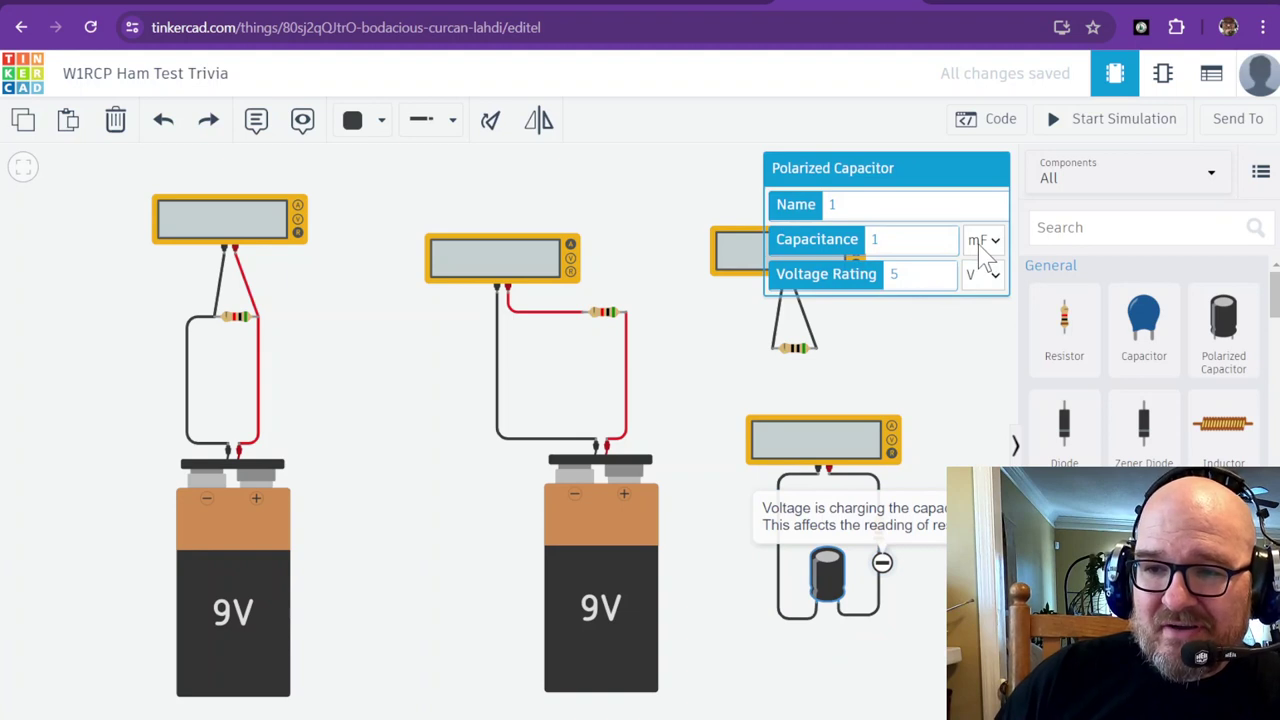
click(953, 360)
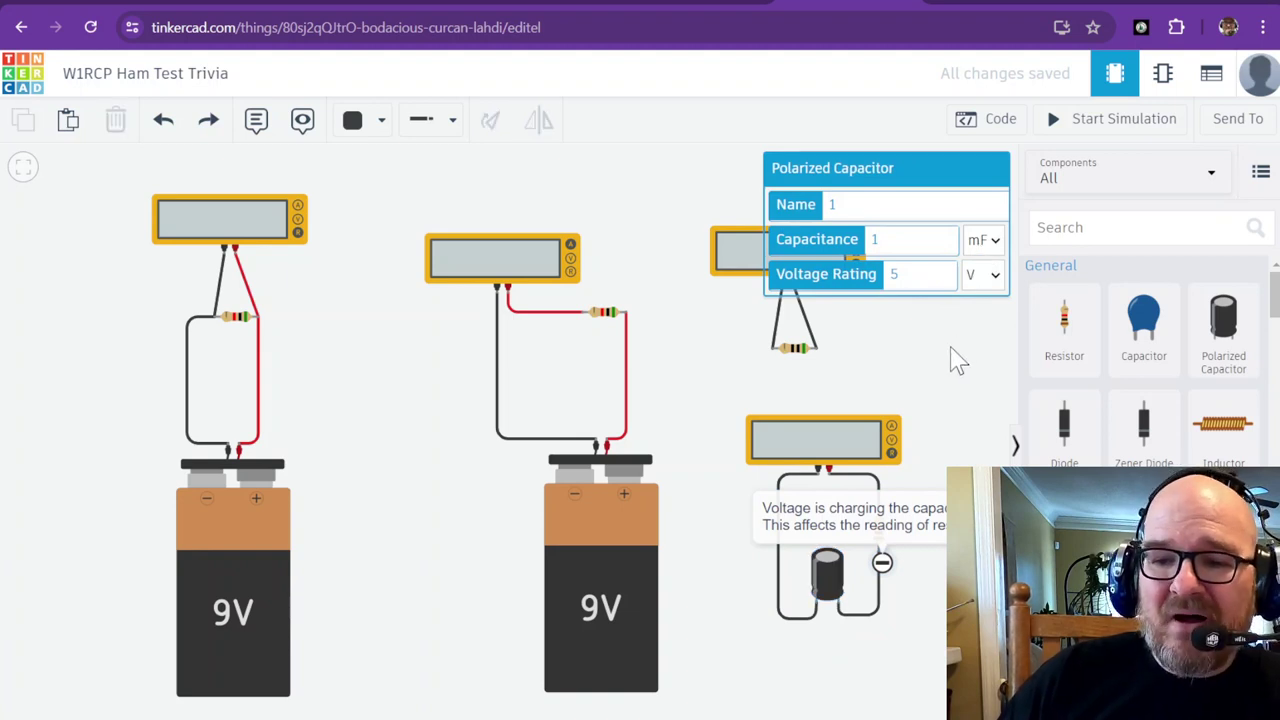
Run and stop the simulation, showing Error, 1.80 mA, 50.0 Ω and megohm readings, then return to the quiz.
click(1087, 128)
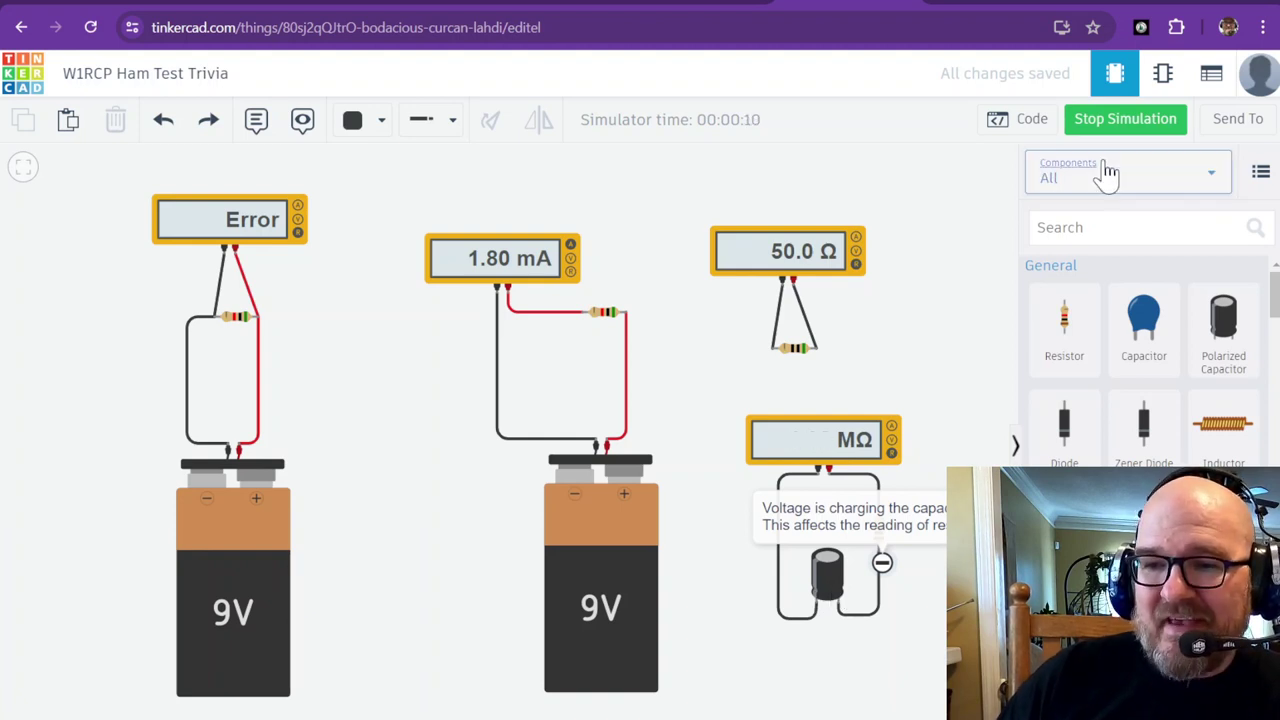
click(1126, 122)
click(400, 6)
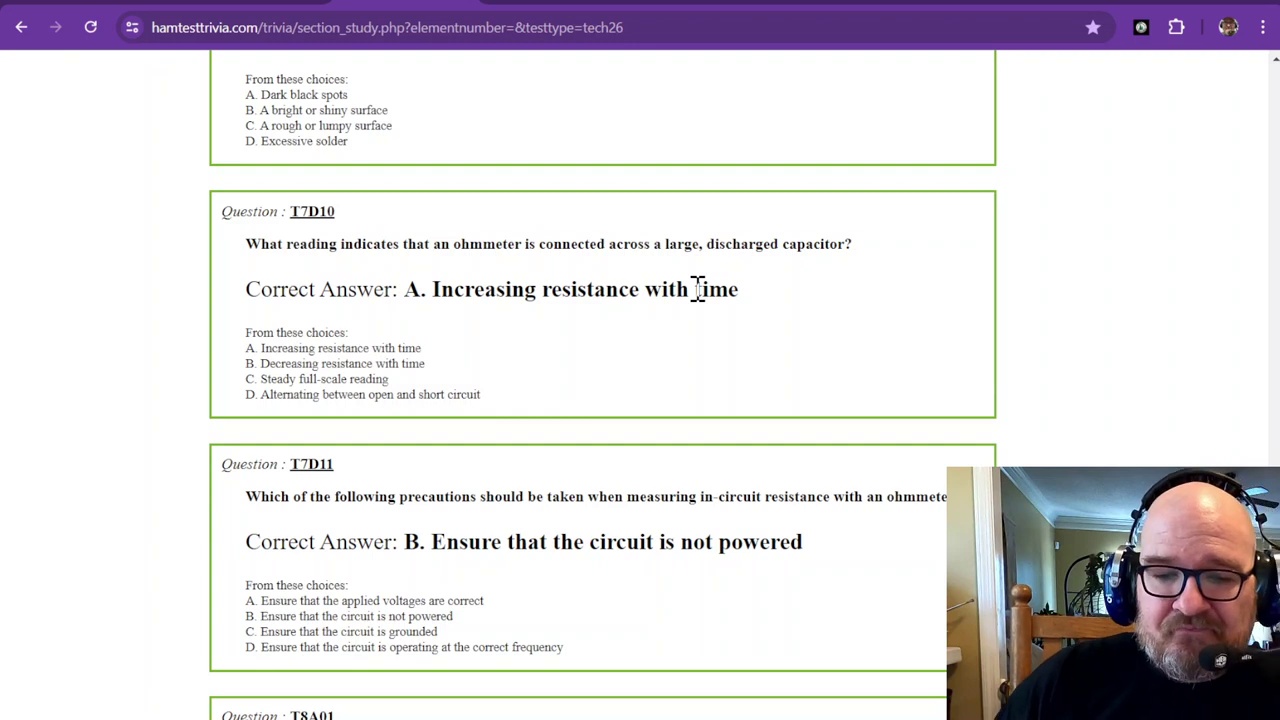
Bring question T7D11 on measuring in-circuit resistance into view.
scroll(697, 289, down, 3)
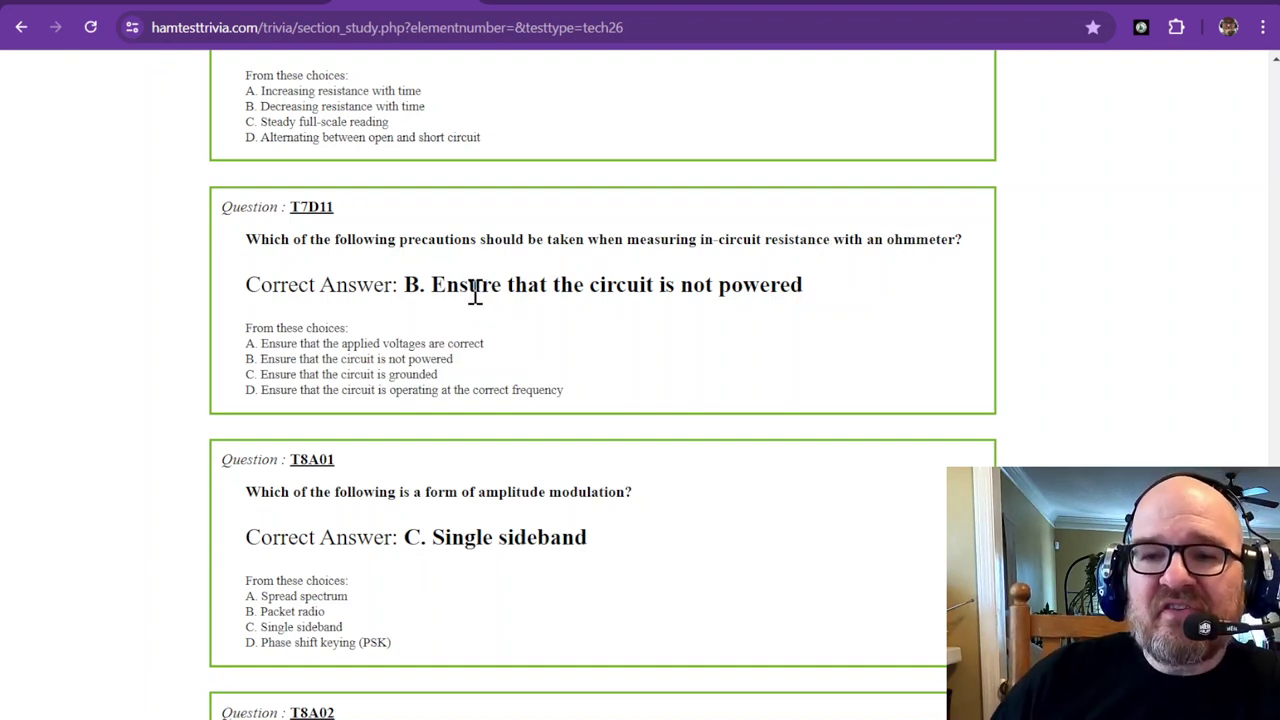
Inspect the left 9V battery and resistor, run the simulation so the meter reads Error, then return to the quiz.
click(853, 2)
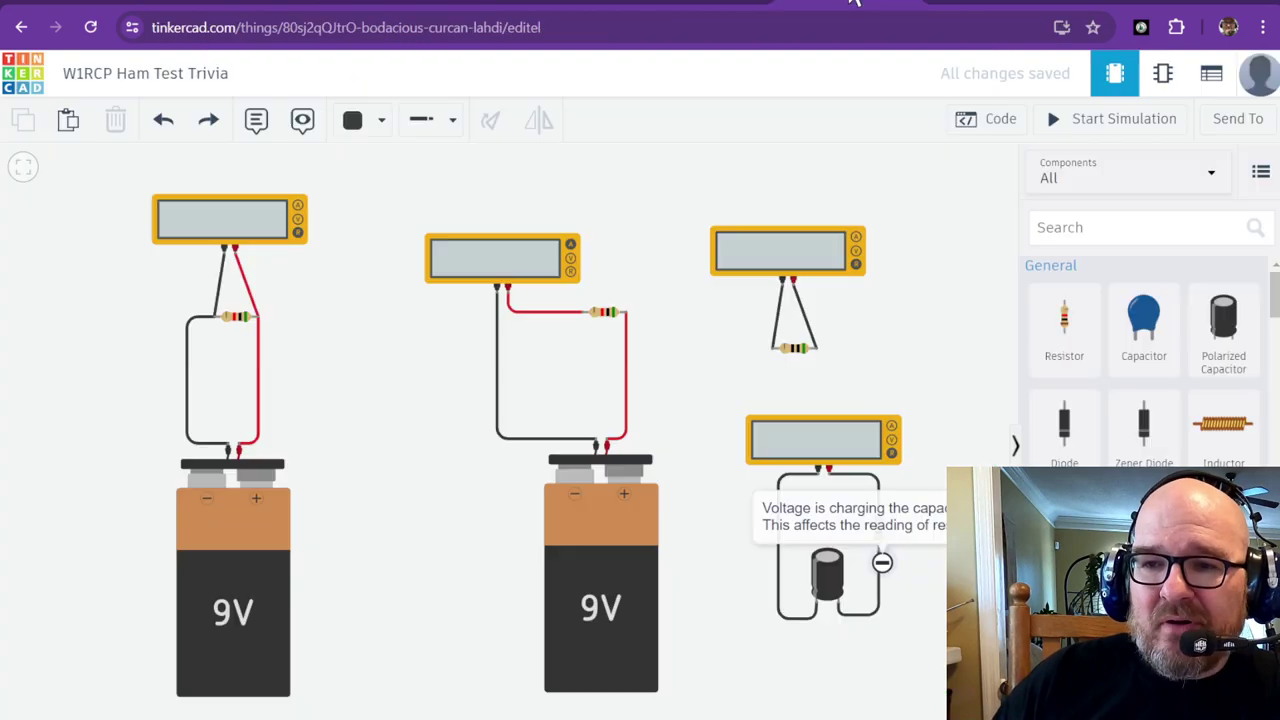
click(237, 526)
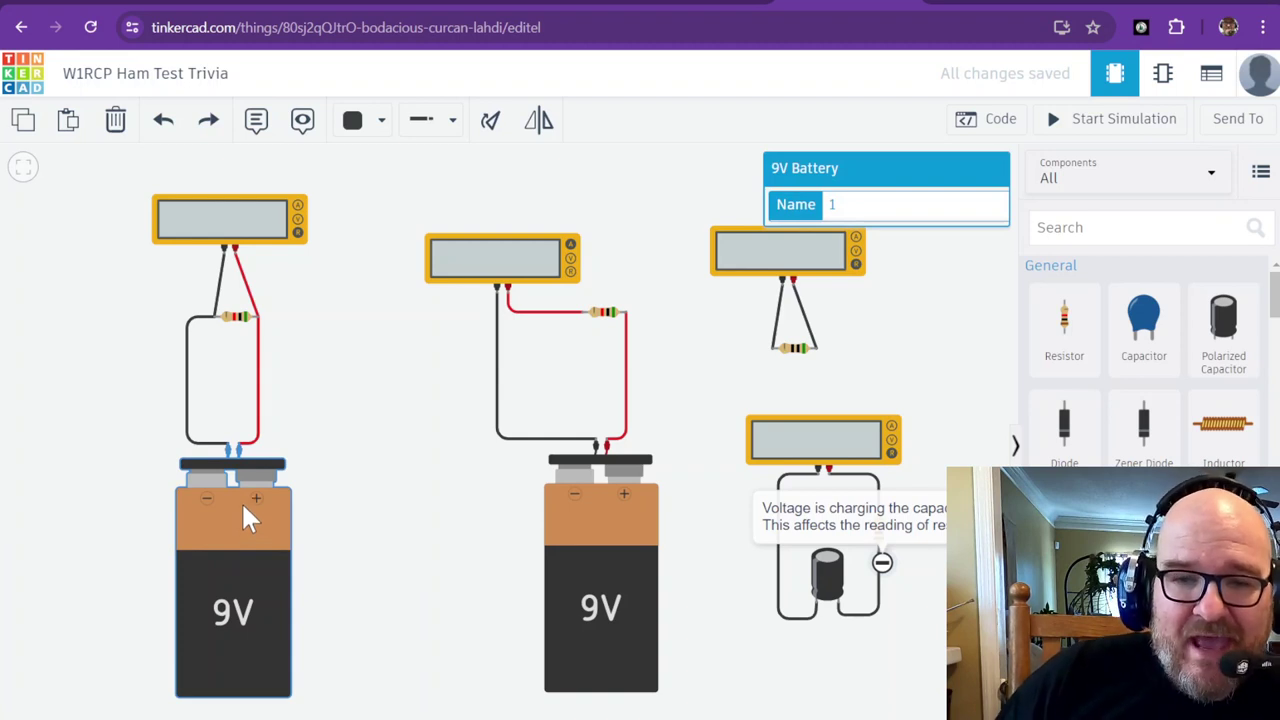
click(236, 318)
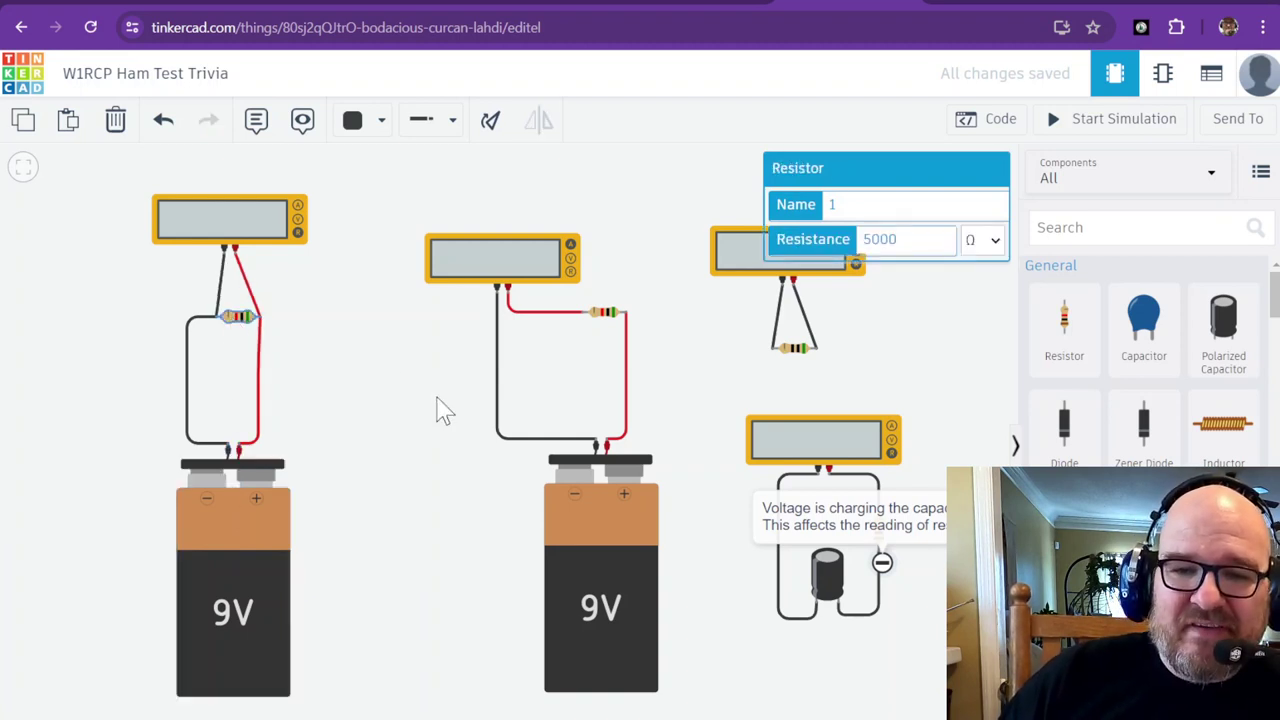
click(1094, 118)
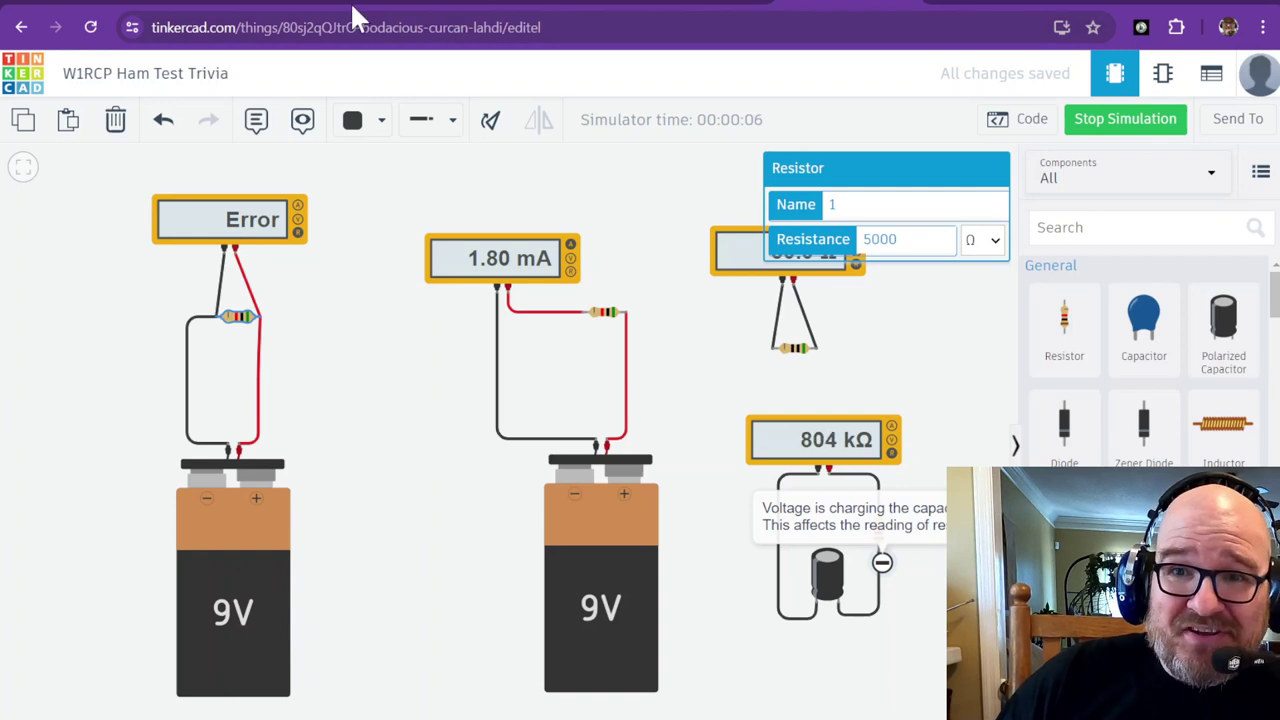
click(383, 5)
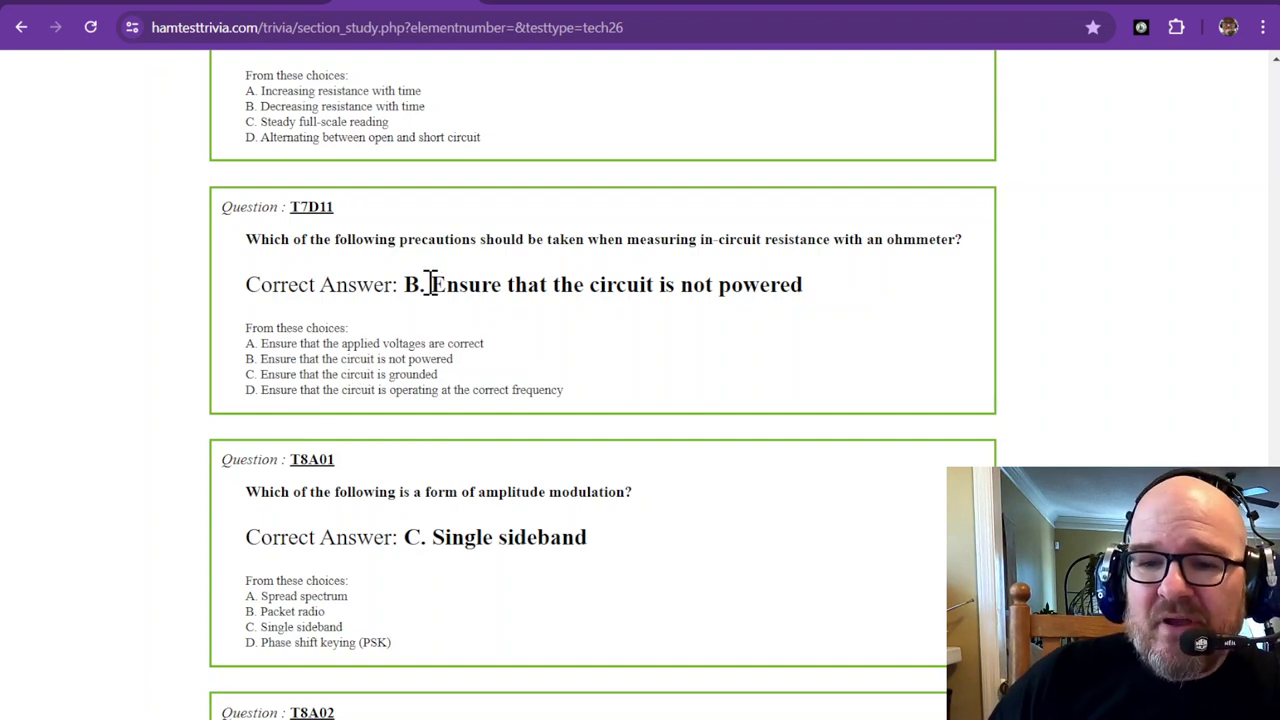
Highlight the T7D11 answer 'B. Ensure that the circuit is not powered' on the study page.
drag(431, 284, 820, 297)
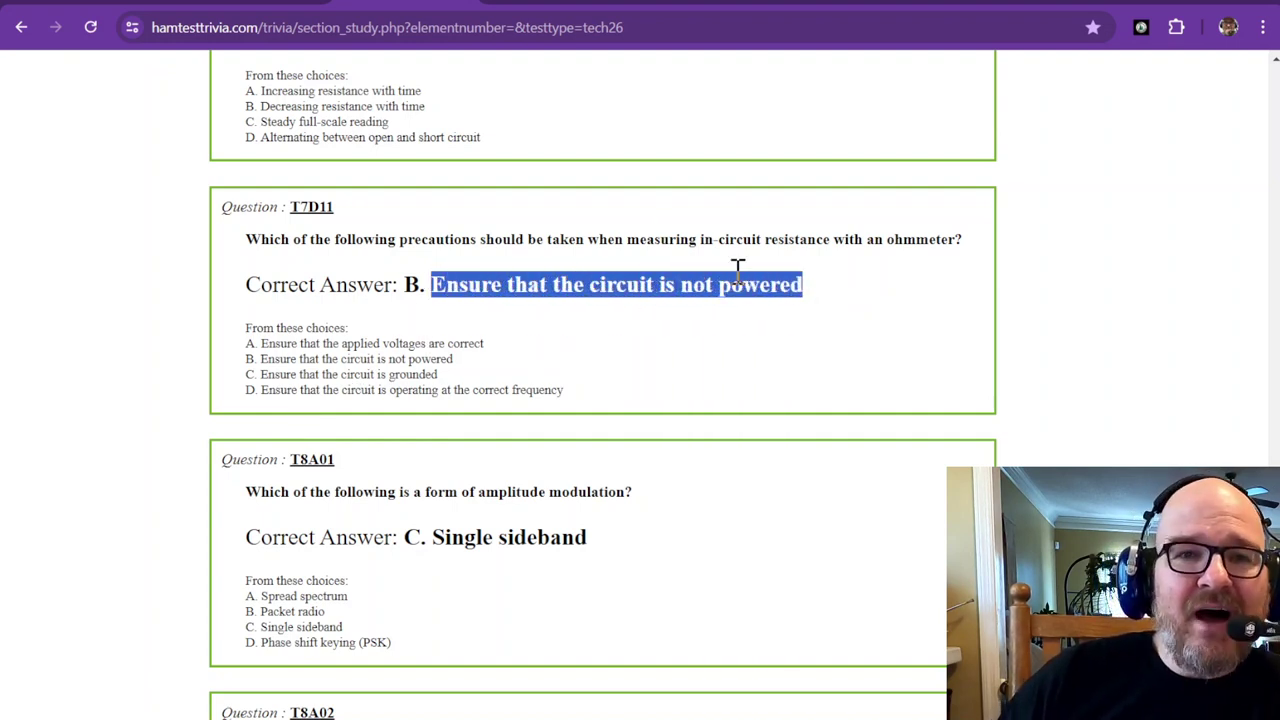